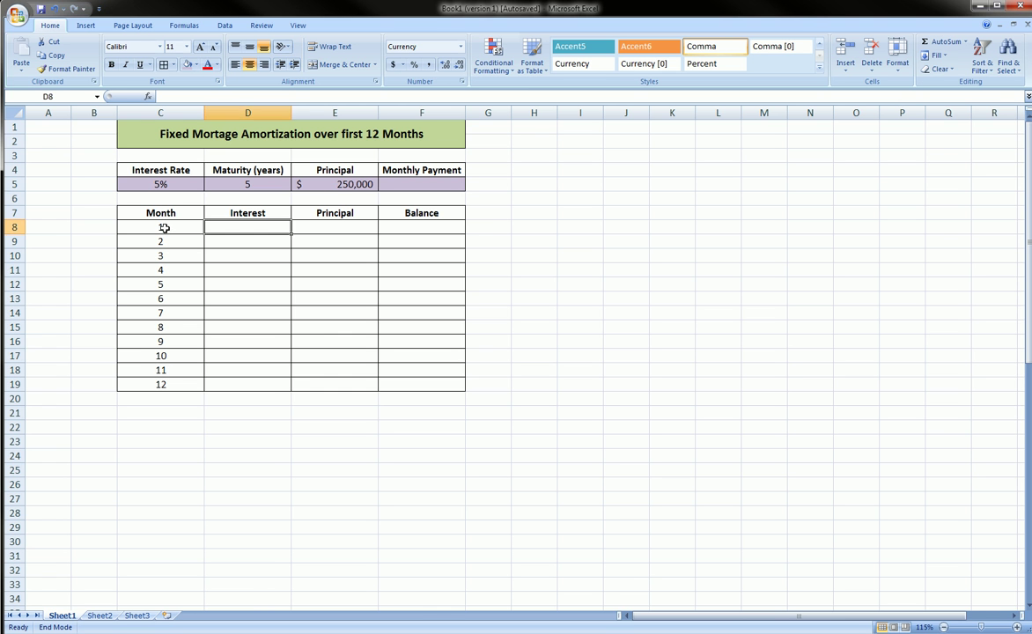
- Review the month numbers 1–12, the loan inputs and the empty Monthly Payment cell
left_click_drag(162, 226, 168, 380)
left_click(180, 352)
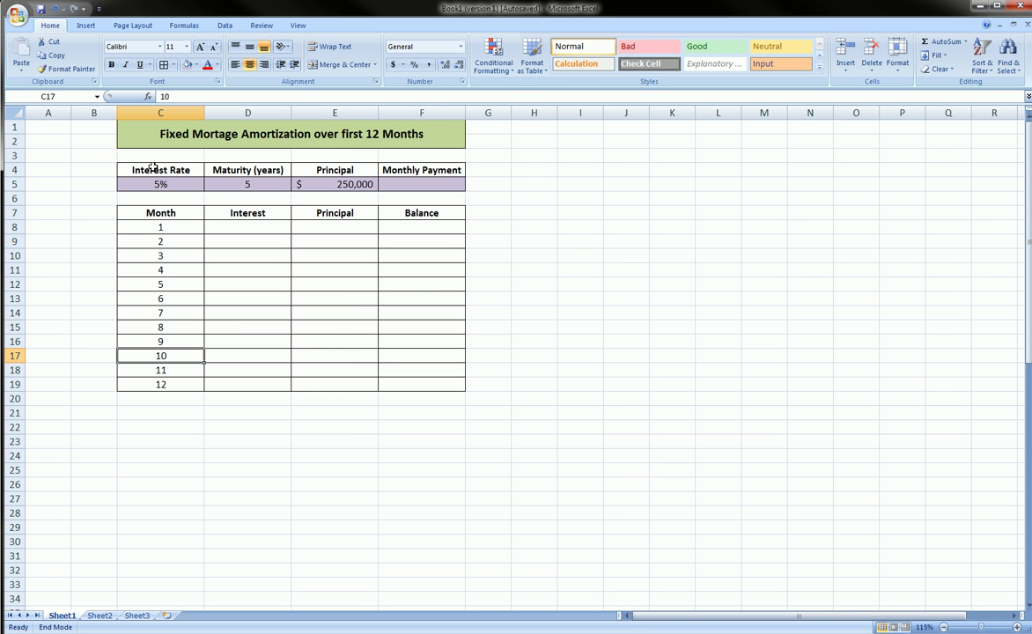
mouse_move(109, 158)
left_mouse_down()
mouse_move(318, 155)
mouse_move(489, 182)
mouse_move(421, 210)
mouse_move(145, 192)
mouse_move(111, 156)
left_mouse_up()
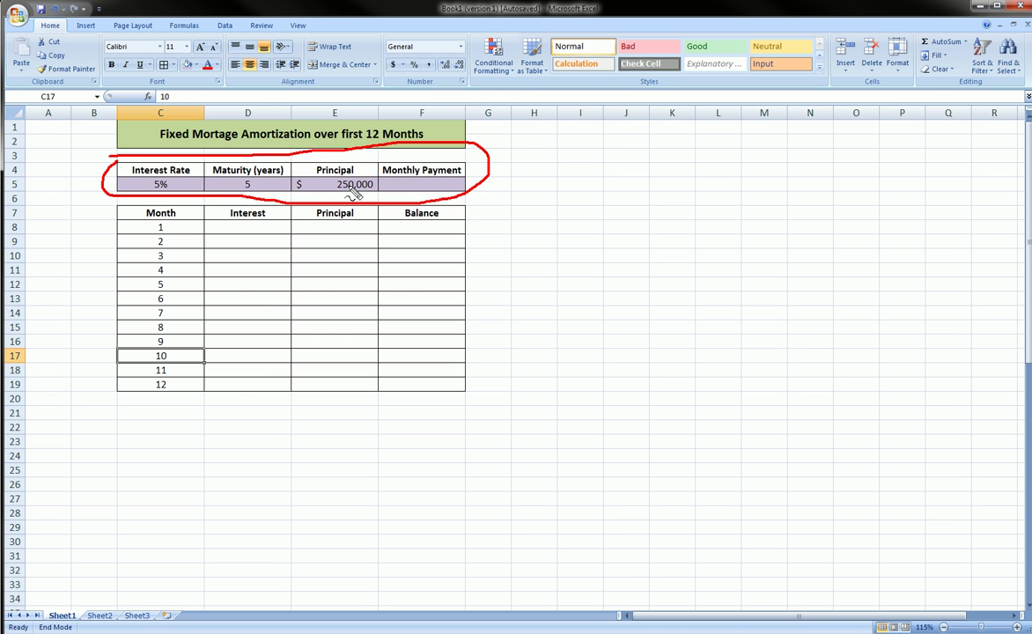
left_click_drag(342, 196, 350, 195)
mouse_move(380, 159)
left_mouse_down()
mouse_move(472, 167)
mouse_move(441, 192)
mouse_move(392, 192)
mouse_move(383, 167)
left_mouse_up()
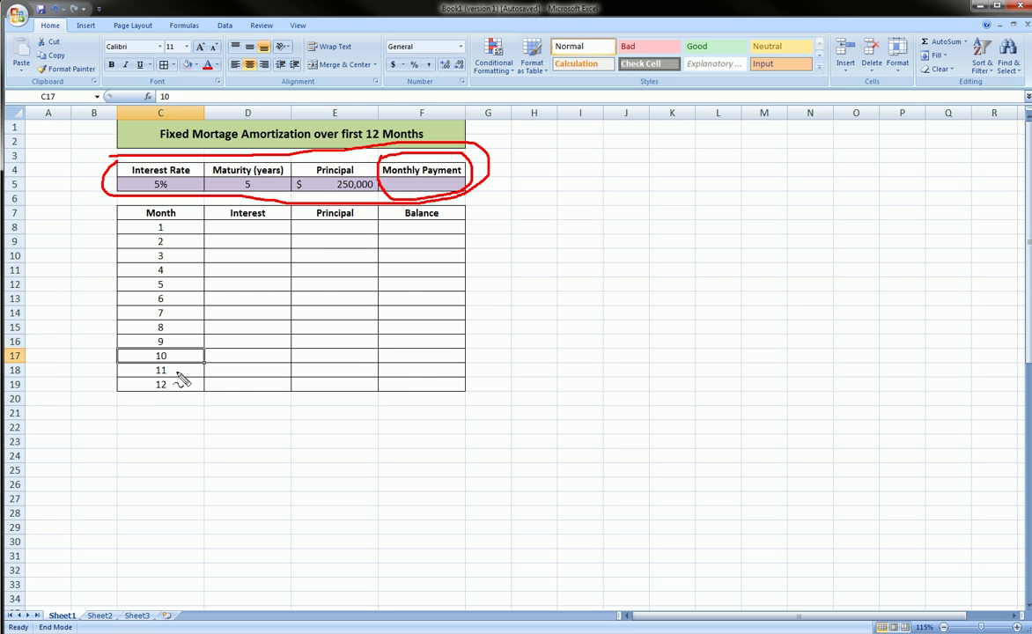
mouse_move(203, 221)
left_mouse_down()
mouse_move(226, 214)
mouse_move(280, 226)
mouse_move(228, 236)
mouse_move(205, 222)
left_mouse_up()
mouse_move(292, 222)
left_mouse_down()
mouse_move(375, 235)
mouse_move(319, 245)
mouse_move(298, 217)
left_mouse_up()
mouse_move(380, 216)
left_mouse_down()
mouse_move(451, 218)
mouse_move(438, 237)
mouse_move(370, 231)
mouse_move(377, 219)
left_mouse_up()
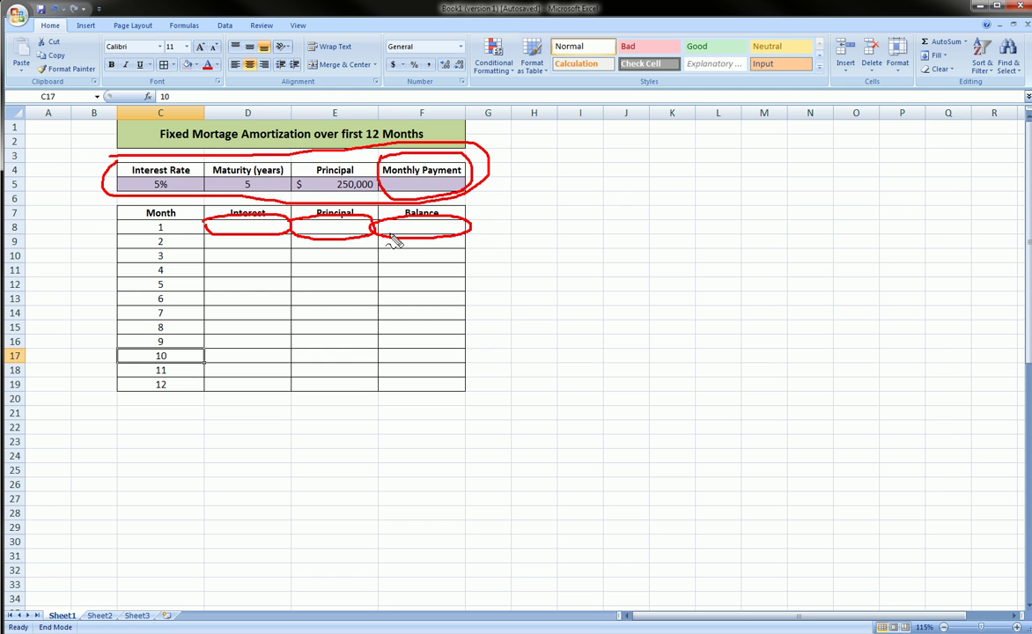
key("Escape")
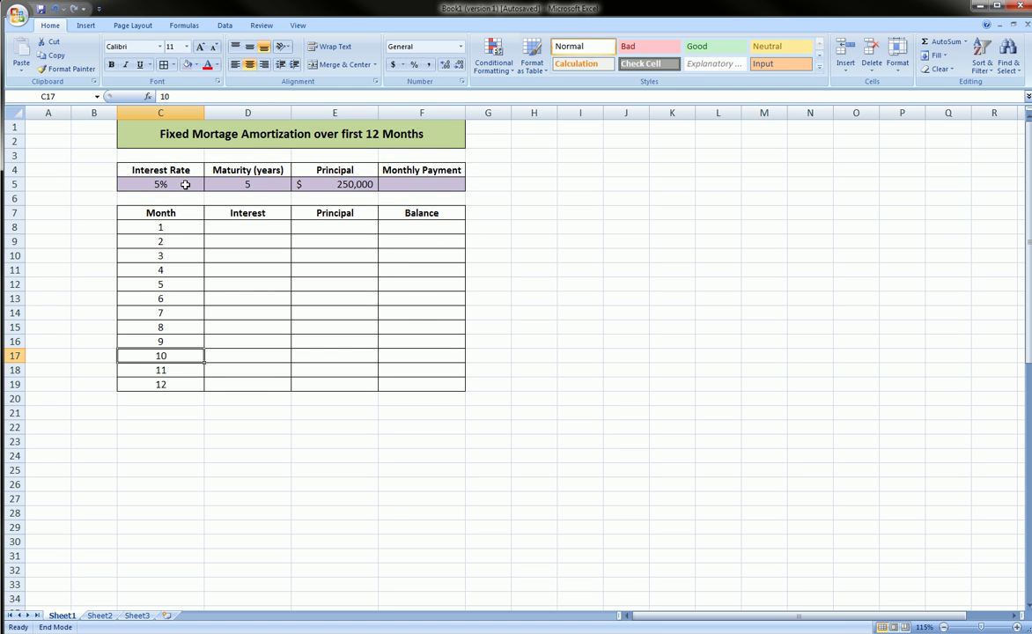
left_click(331, 184)
left_click(421, 184)
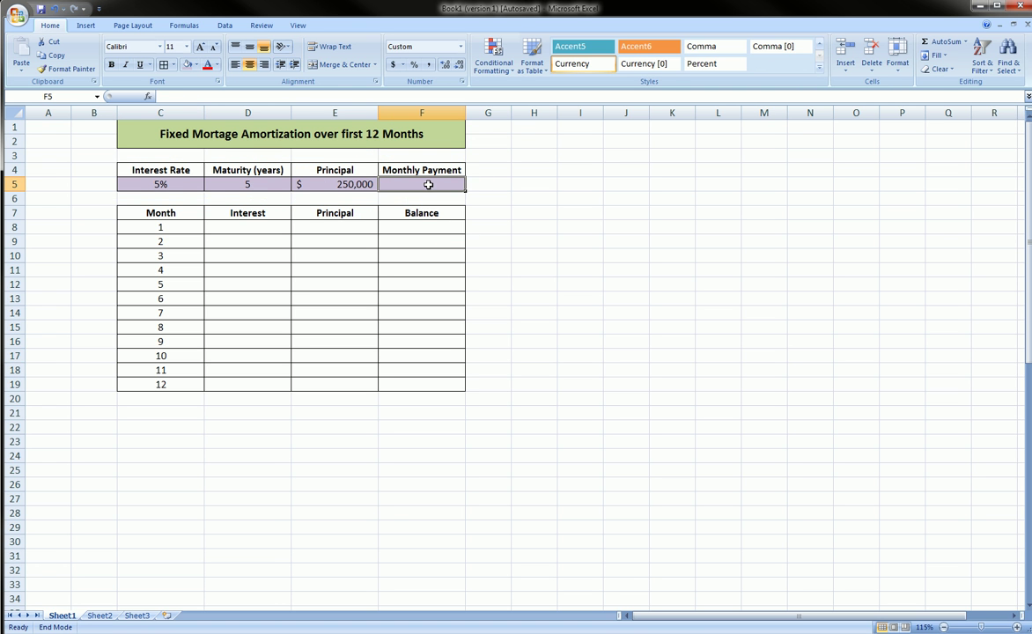
- Enter 7 in the interest rate, 30 in maturity years and 200000 as principal
left_click(161, 184)
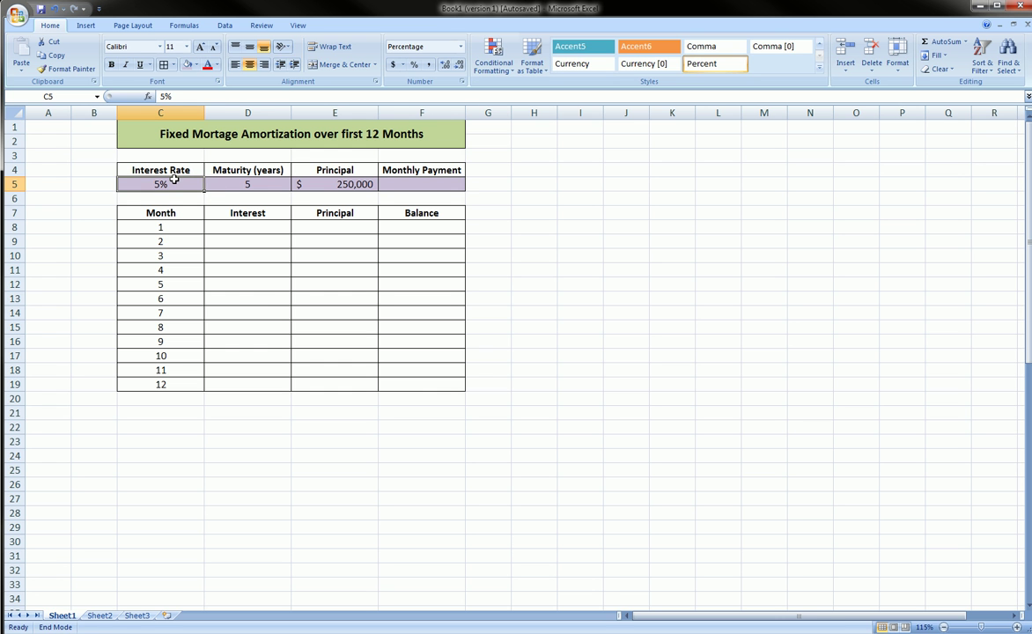
type("7")
key("Return")
left_click(244, 184)
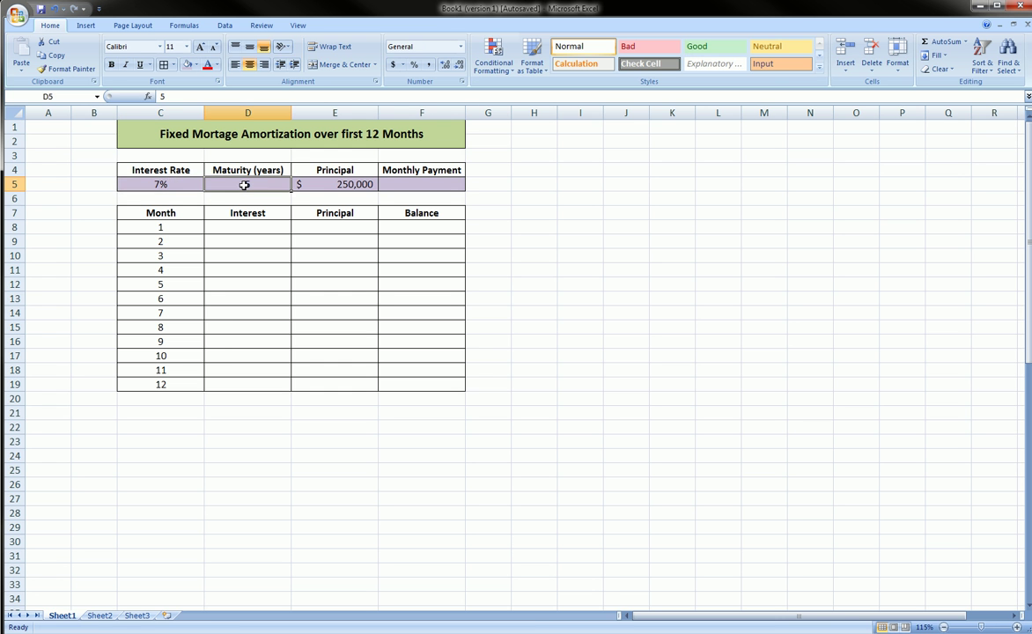
type("30")
left_click(343, 184)
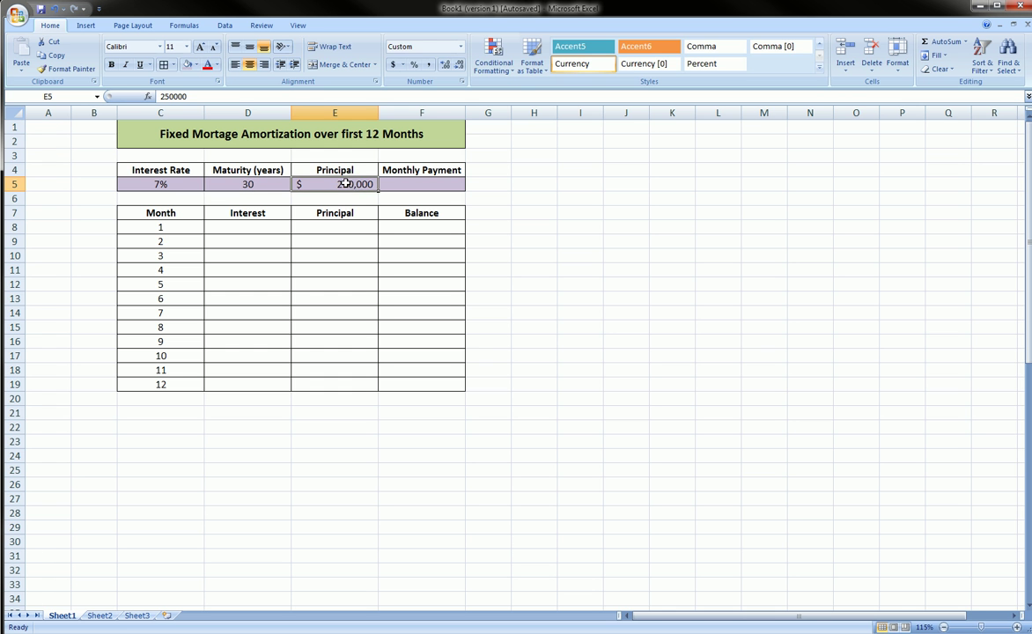
type("200000")
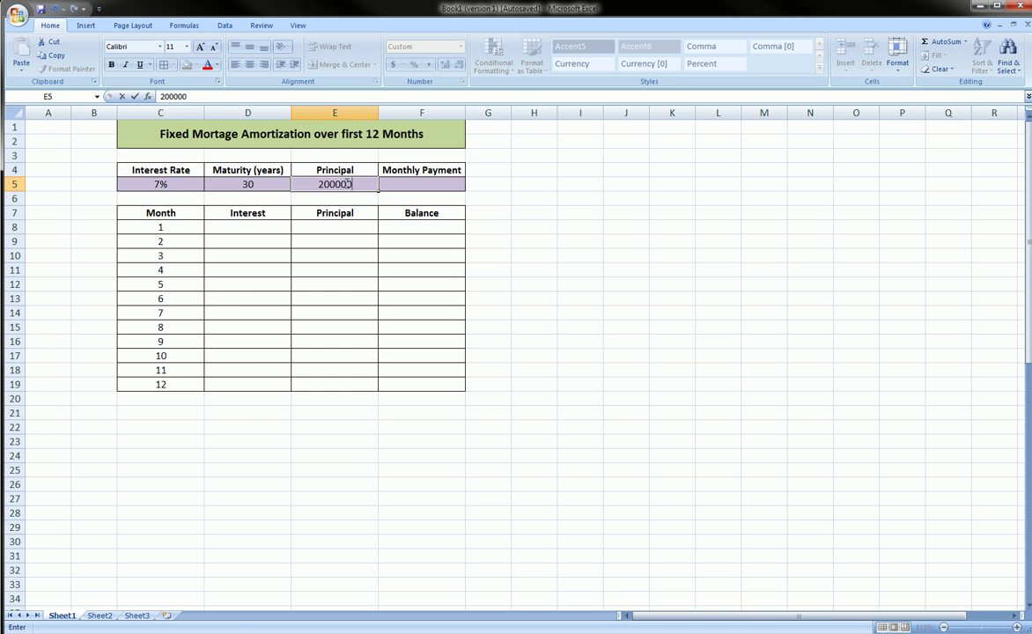
key("Return")
left_click(427, 181)
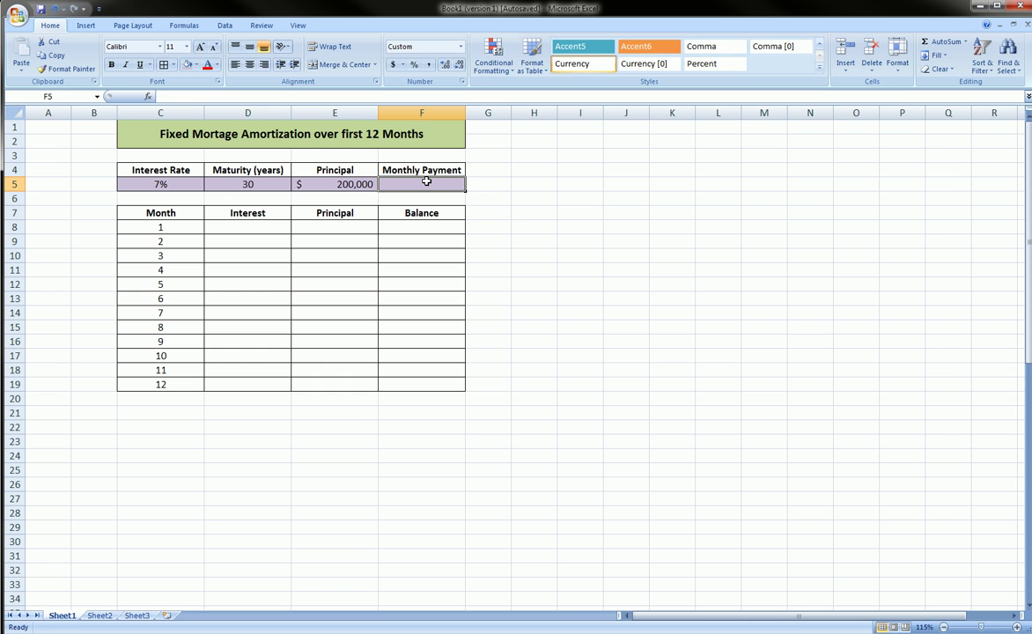
- Enter =PMT(C5/12,D5*12,-E5) in Monthly Payment, giving $1,331
type("=")
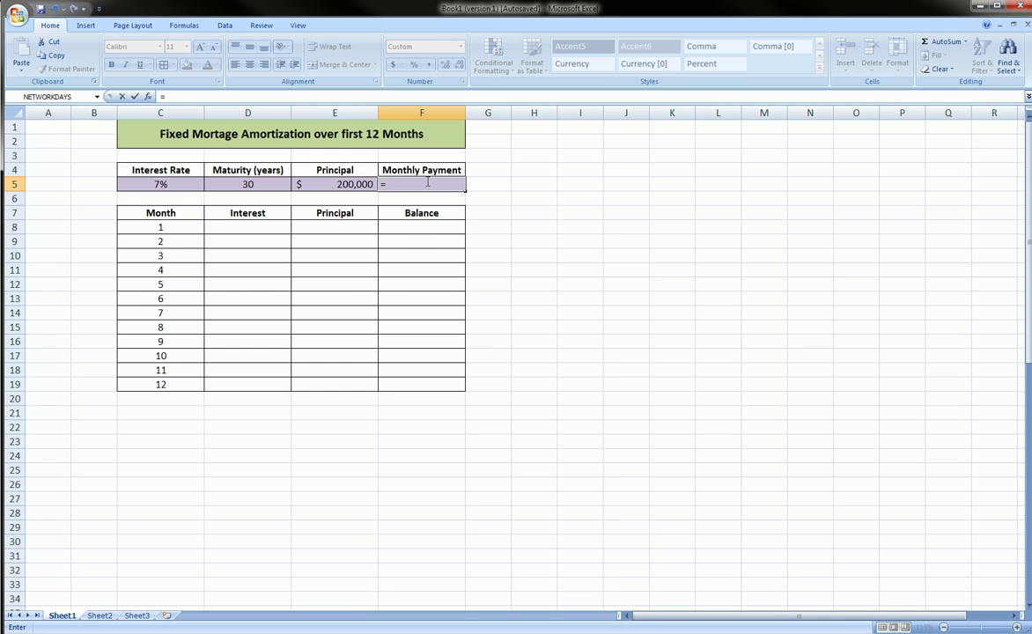
type("pmt(")
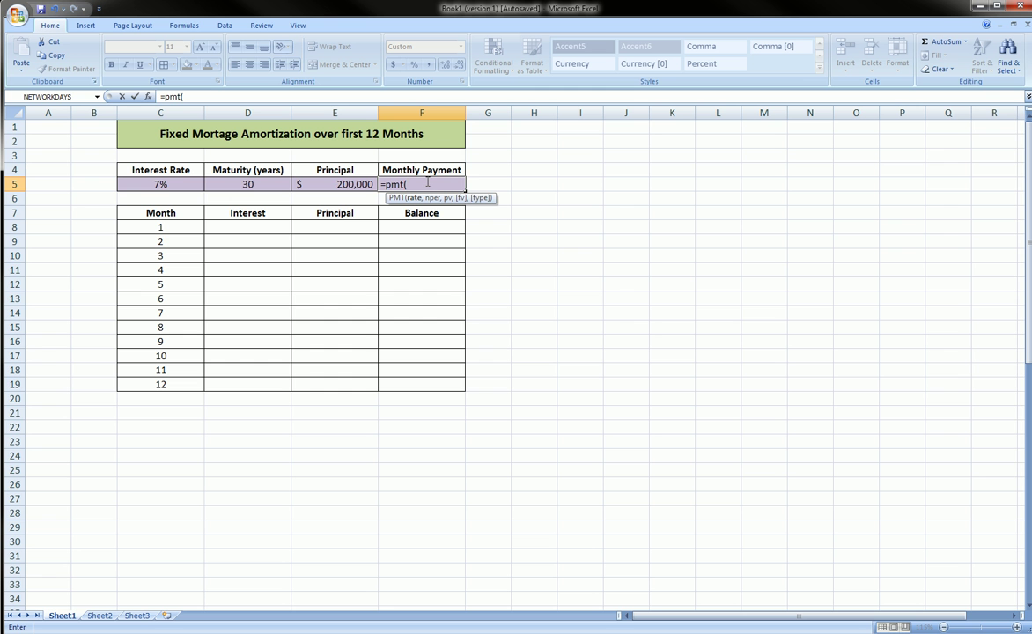
left_click(164, 184)
type("/12")
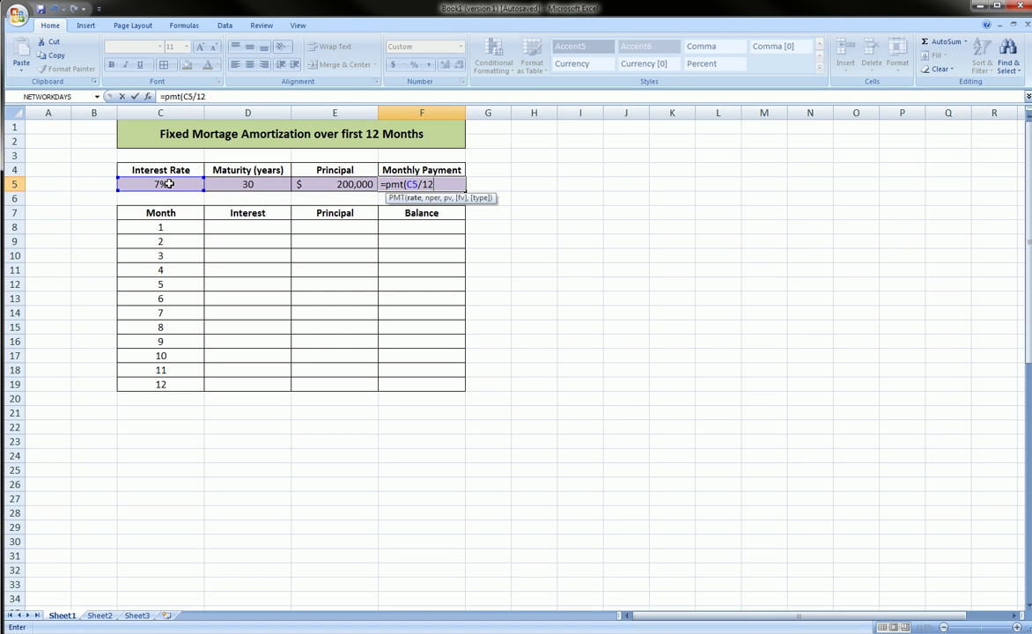
type(",")
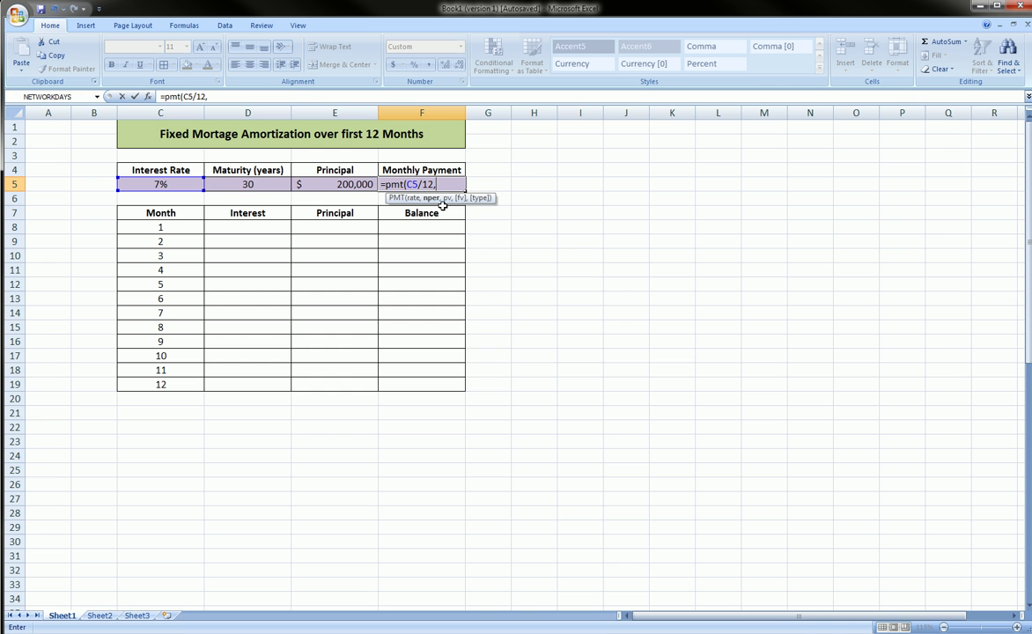
left_click(250, 183)
type("*12")
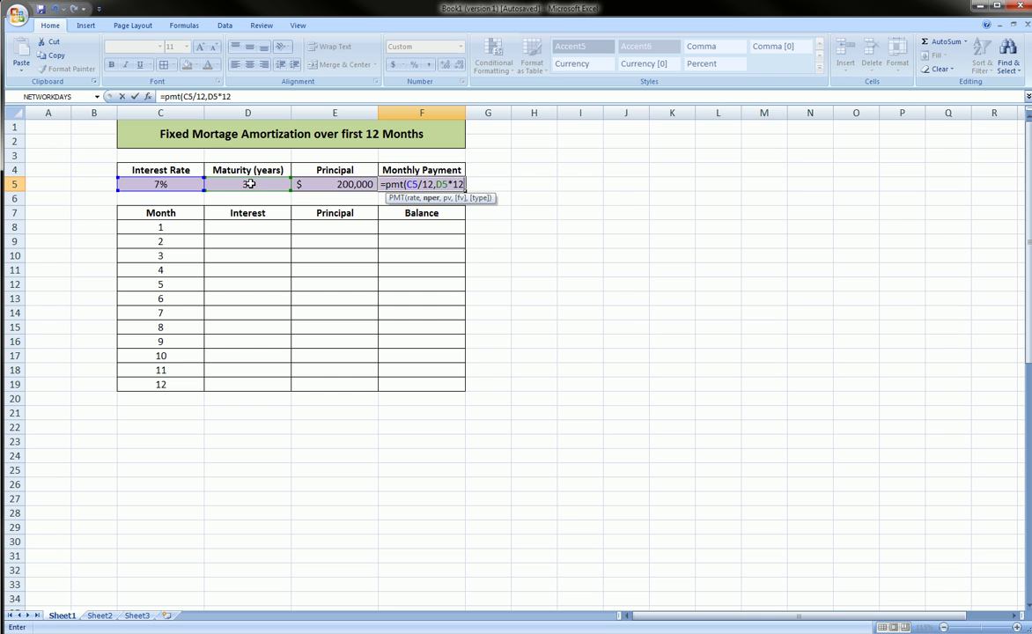
type(",-")
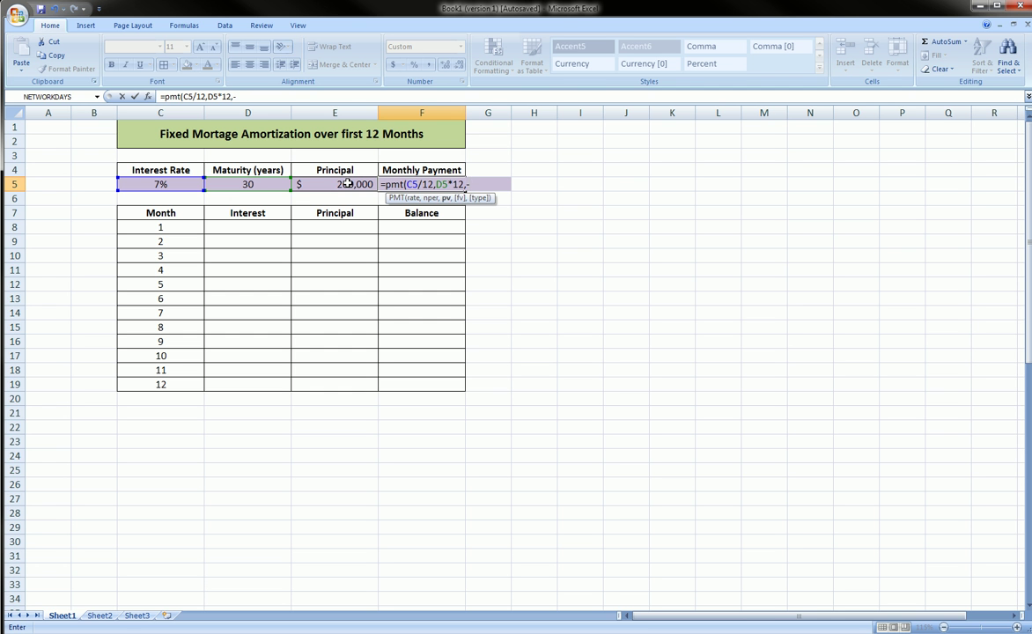
left_click(349, 184)
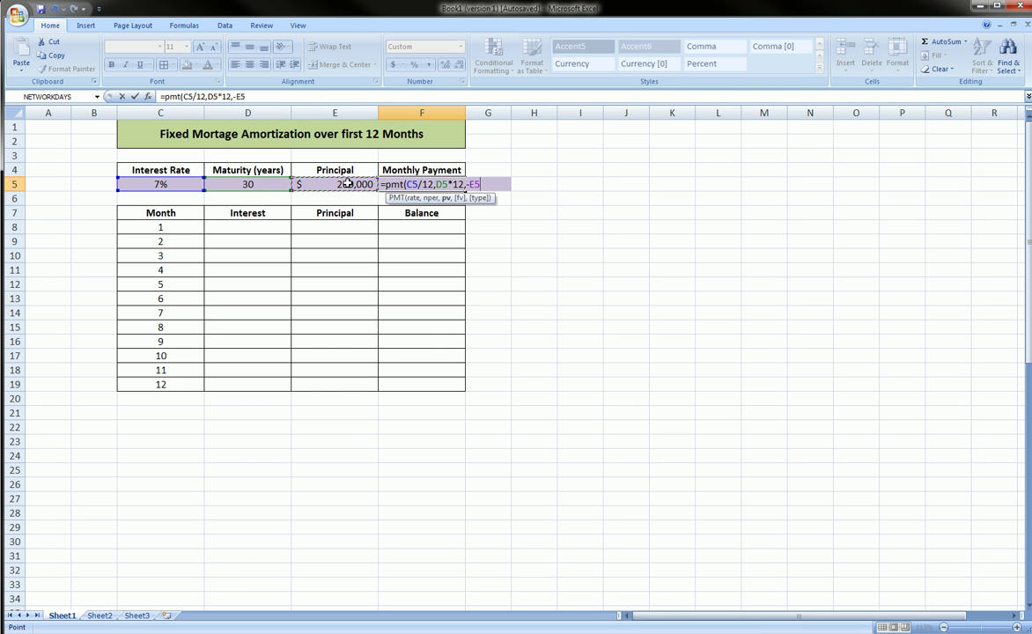
type(")")
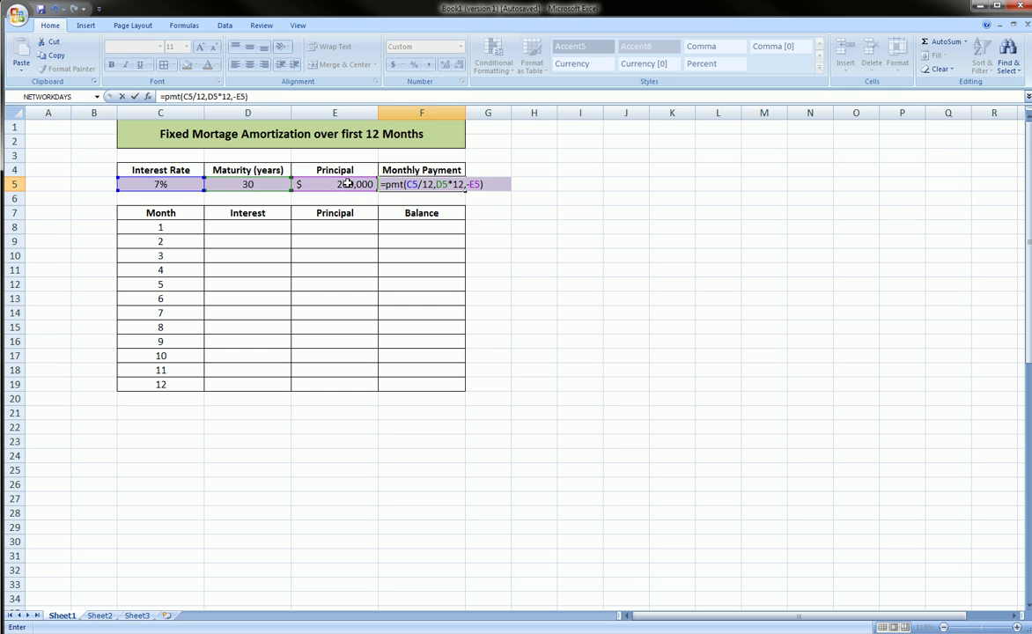
key("Return")
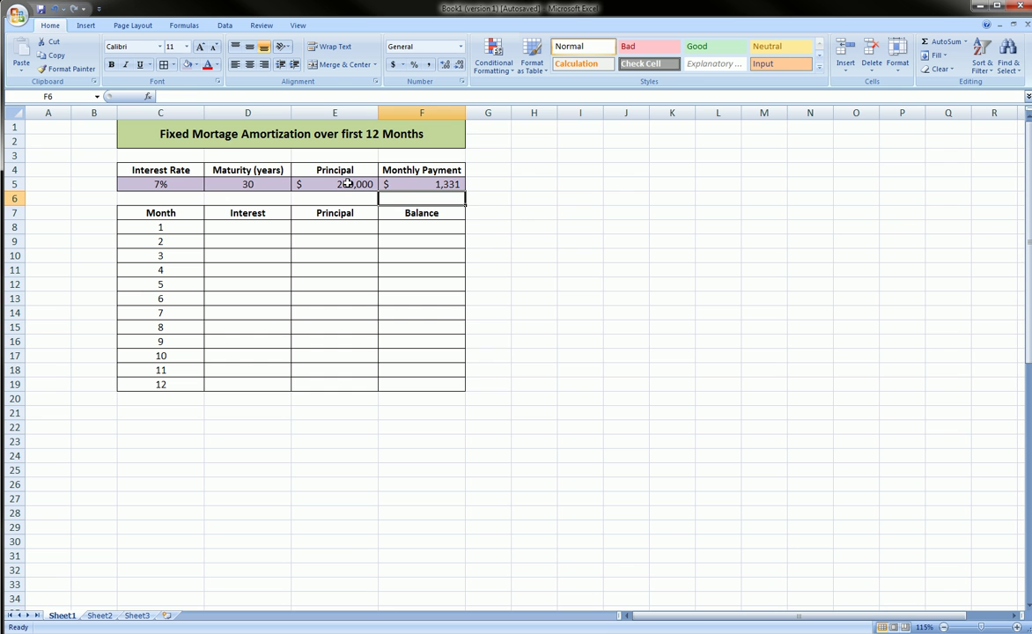
left_click(409, 184)
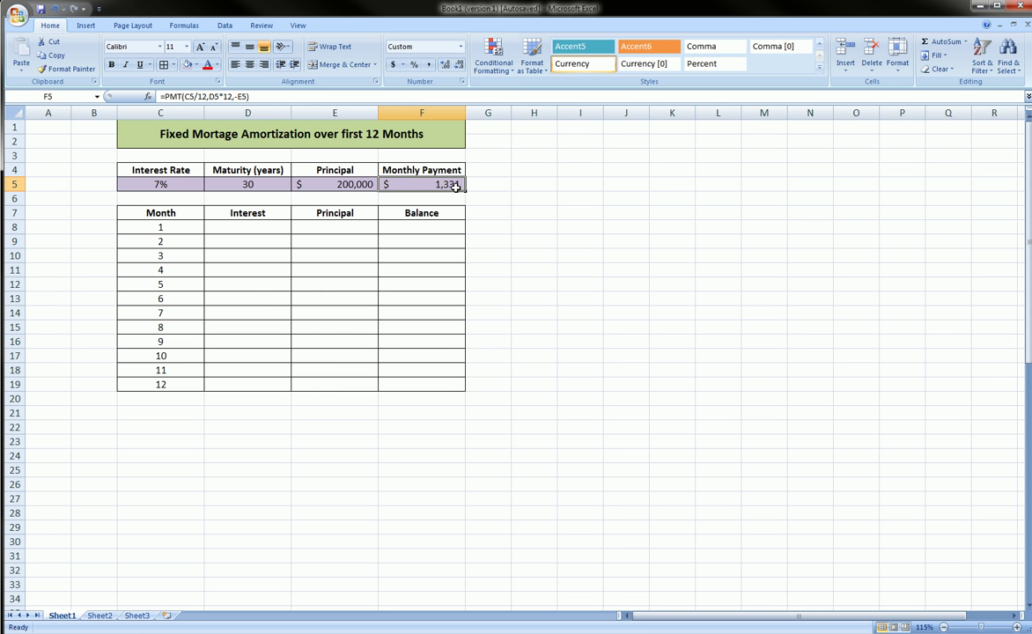
mouse_move(377, 167)
left_mouse_down()
mouse_move(475, 169)
mouse_move(383, 193)
mouse_move(374, 168)
left_mouse_up()
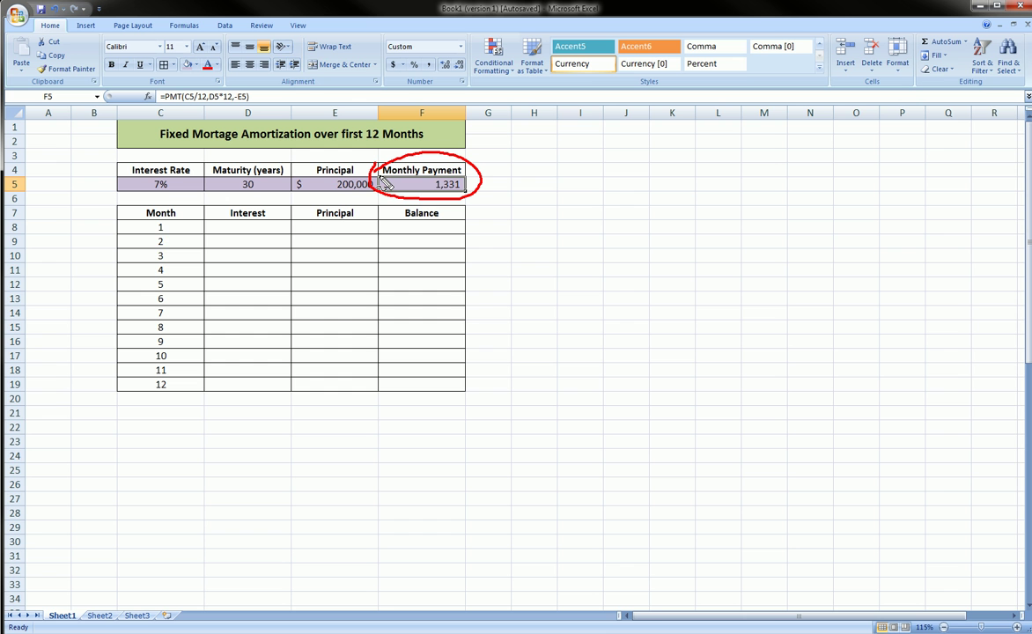
mouse_move(194, 221)
left_mouse_down()
mouse_move(285, 232)
mouse_move(264, 251)
mouse_move(202, 238)
mouse_move(215, 220)
left_mouse_up()
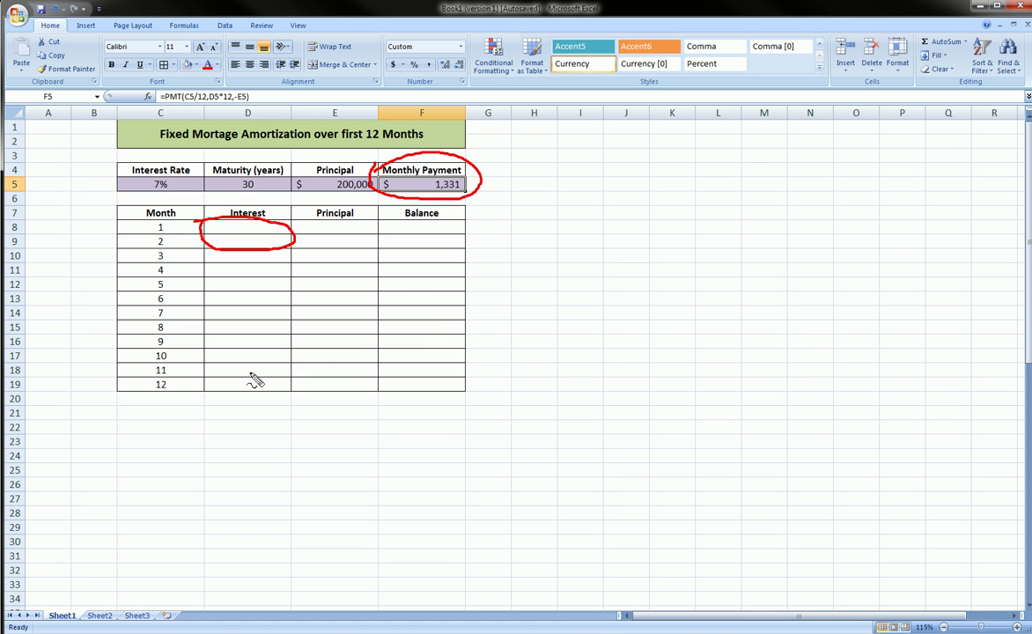
key("Escape")
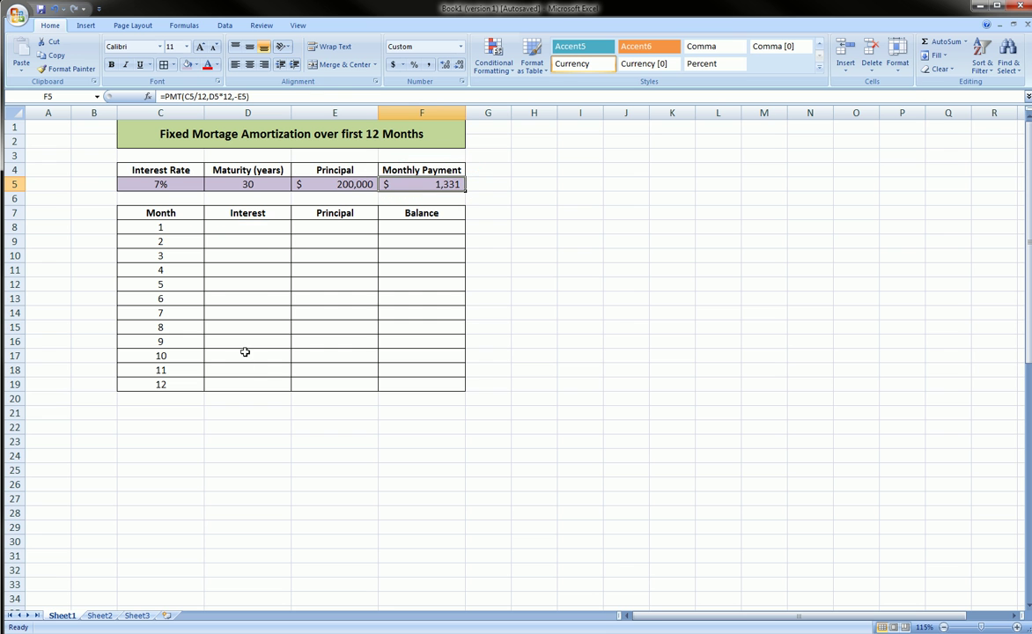
- Start the month-1 interest formula in D8 as =IPMT($C$5/12,C8, with an absolute rate
left_click(252, 225)
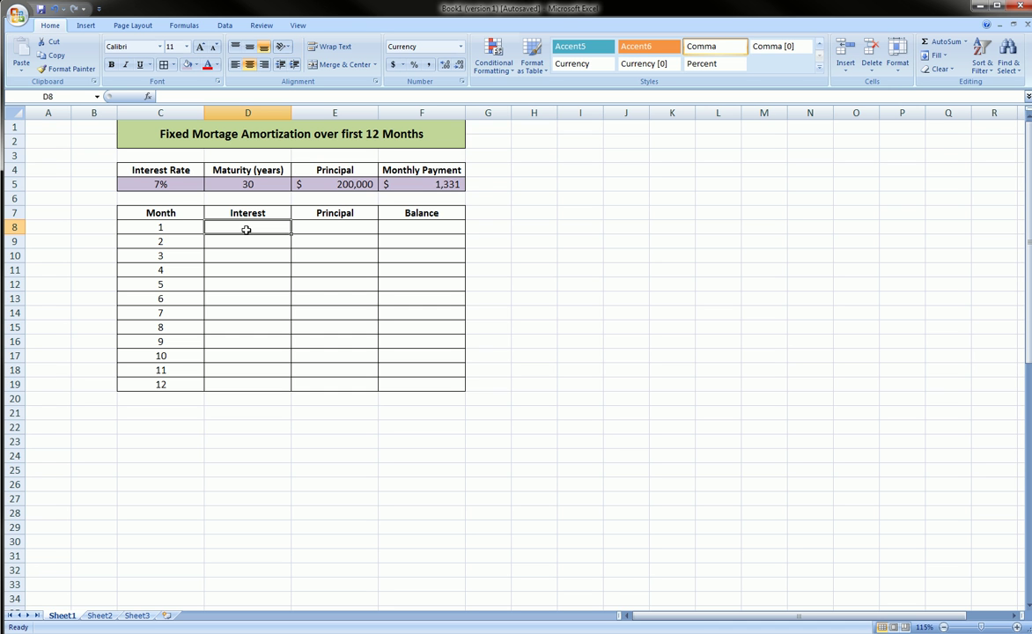
type("=")
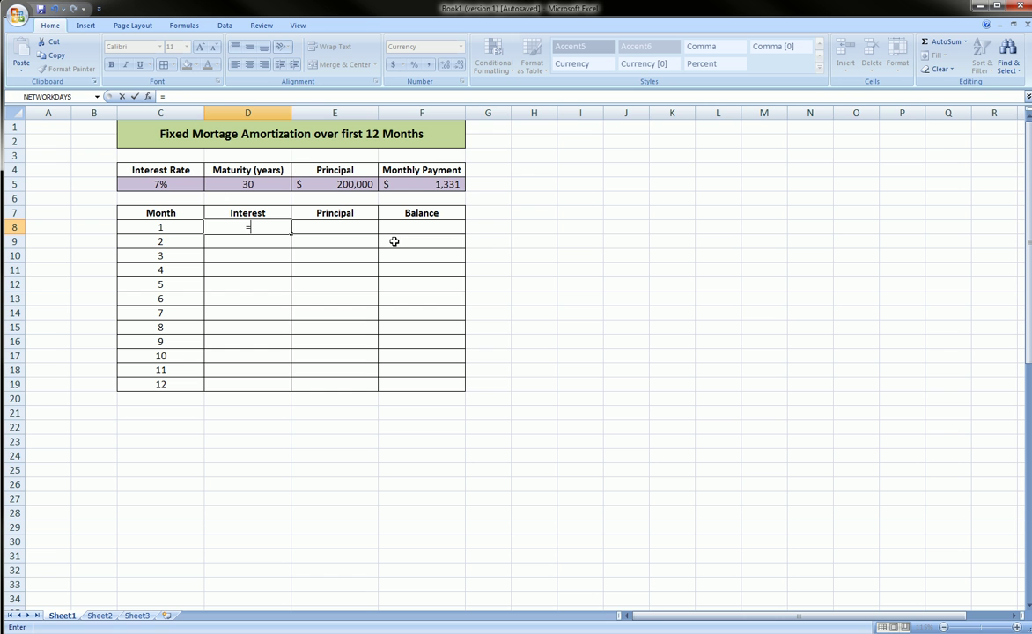
type("i")
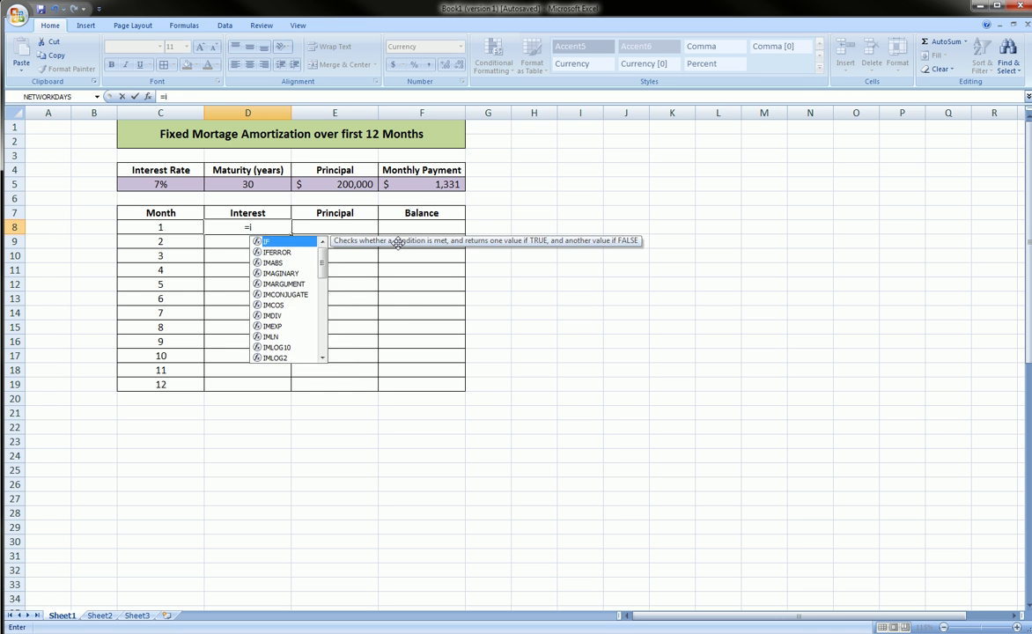
type("pmt(")
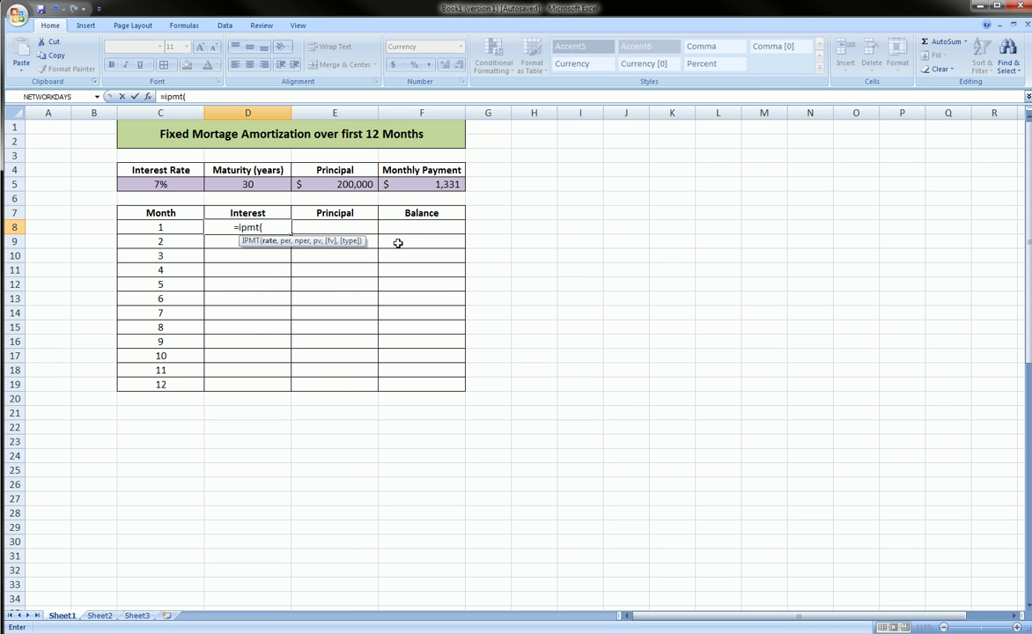
left_click(157, 184)
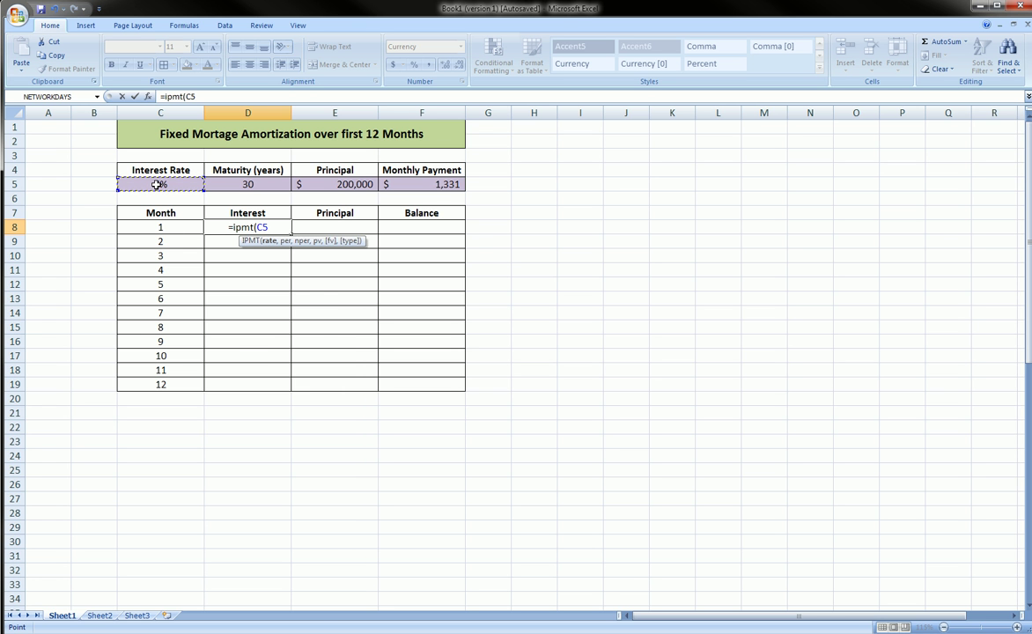
type("/12")
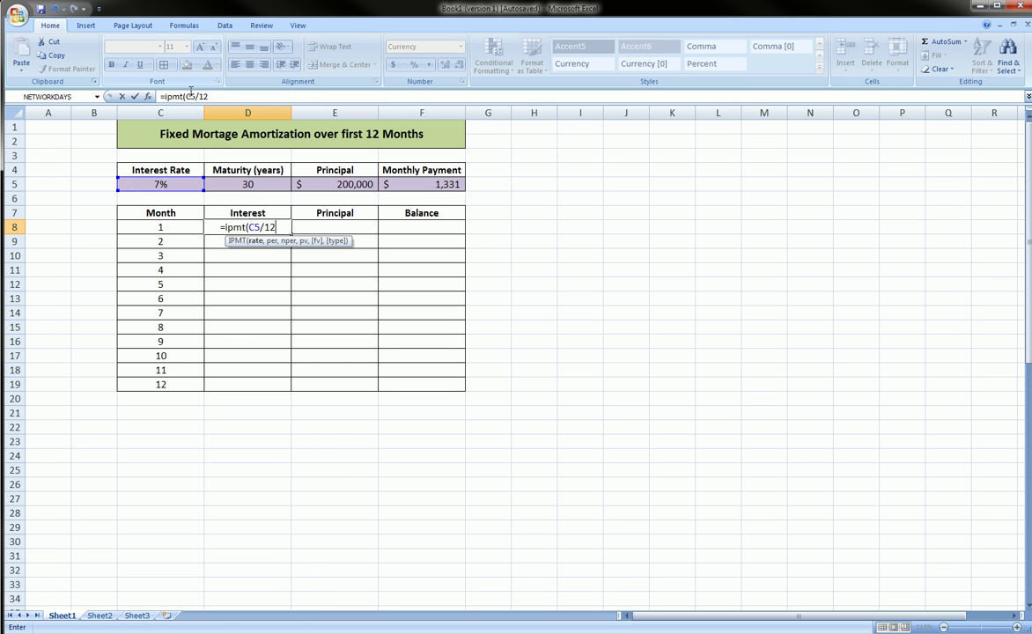
left_click(200, 96)
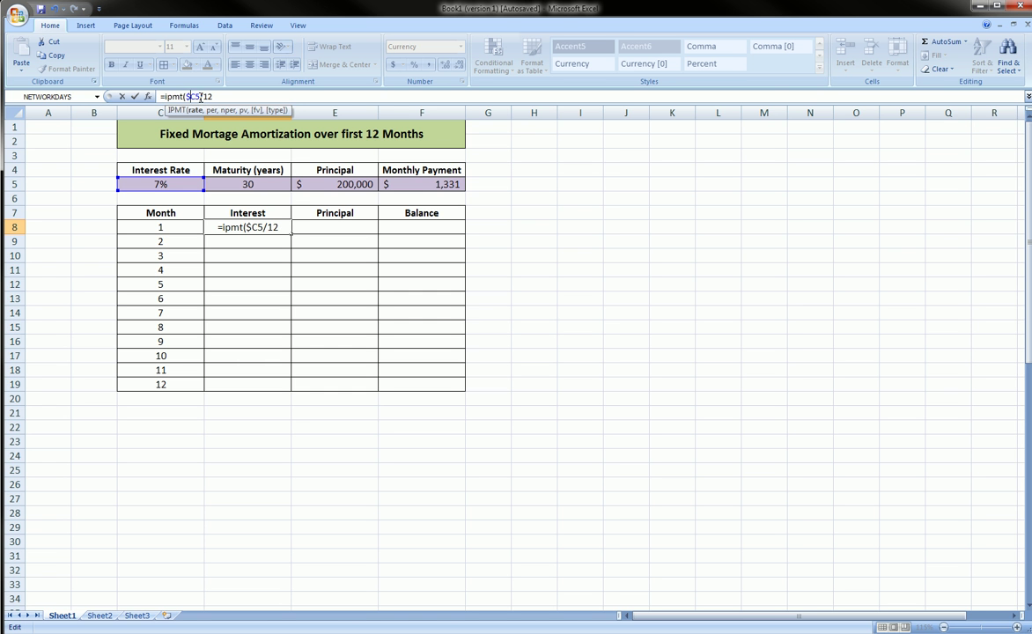
key("F4")
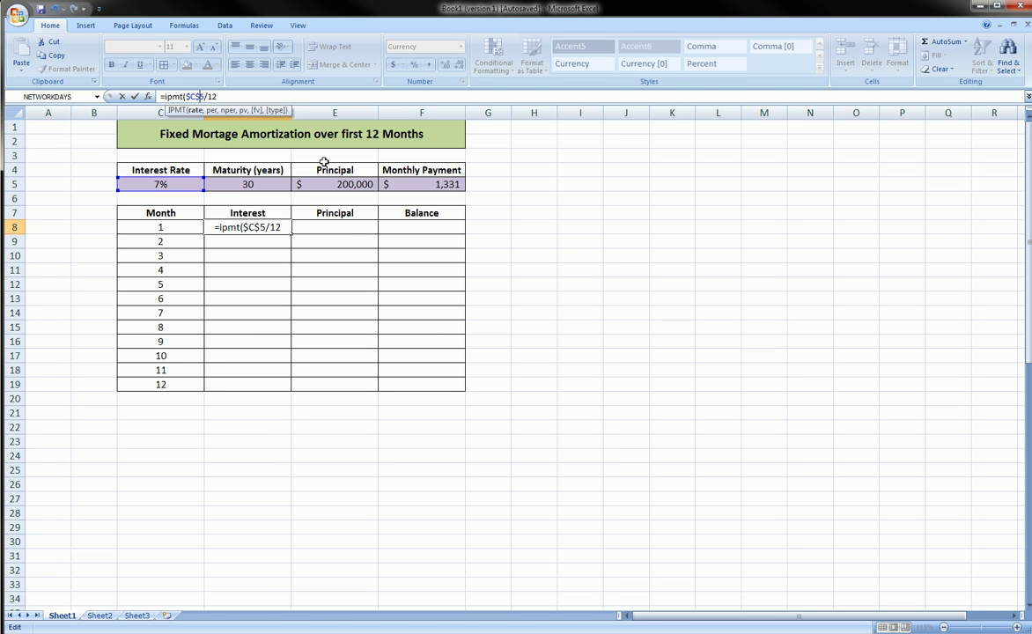
left_click(220, 95)
type(",")
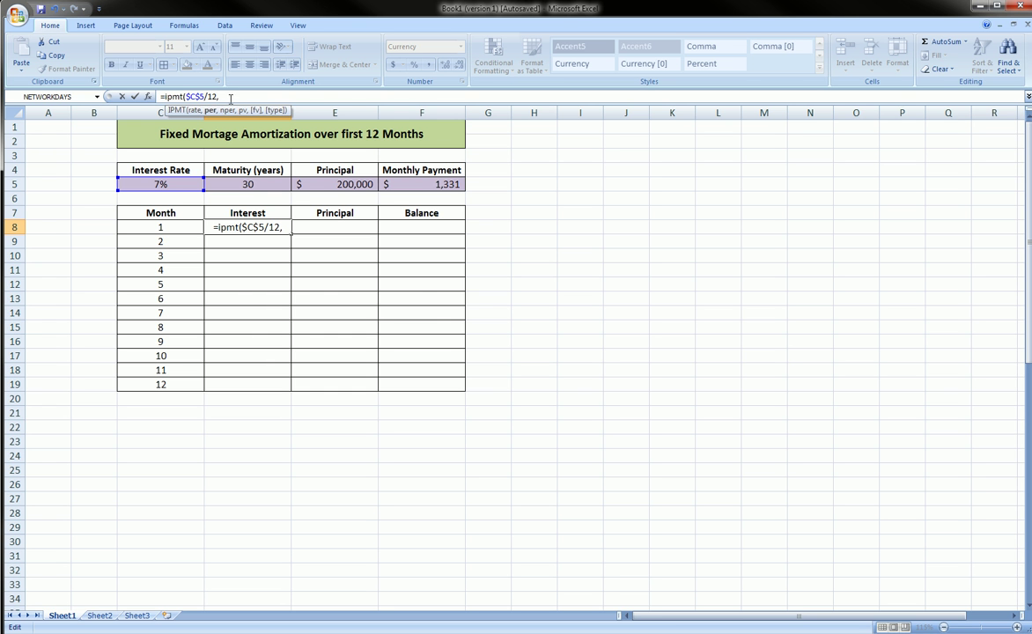
left_click(182, 225)
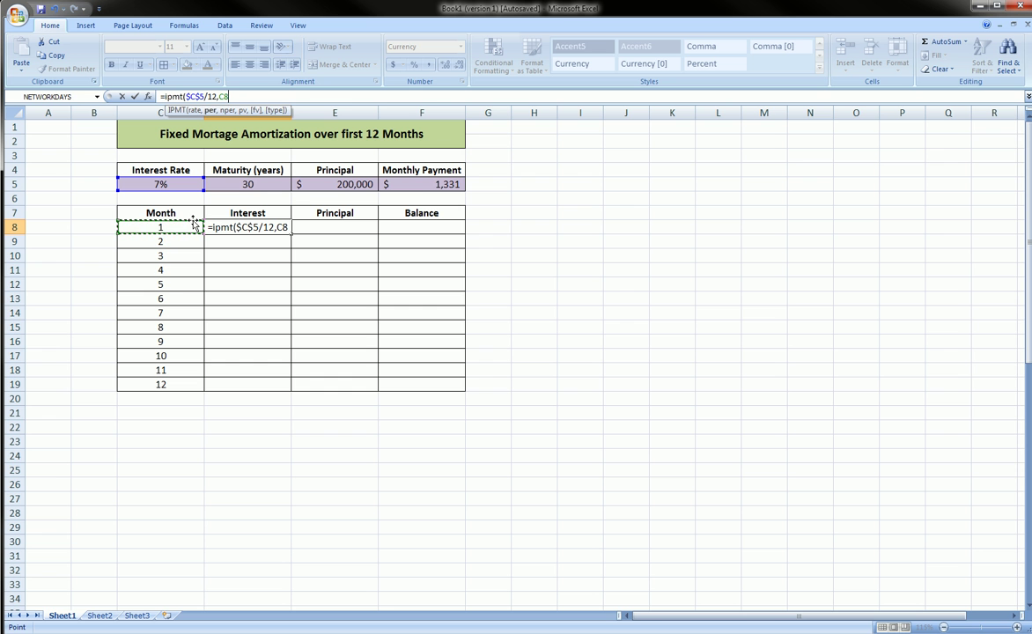
type(",")
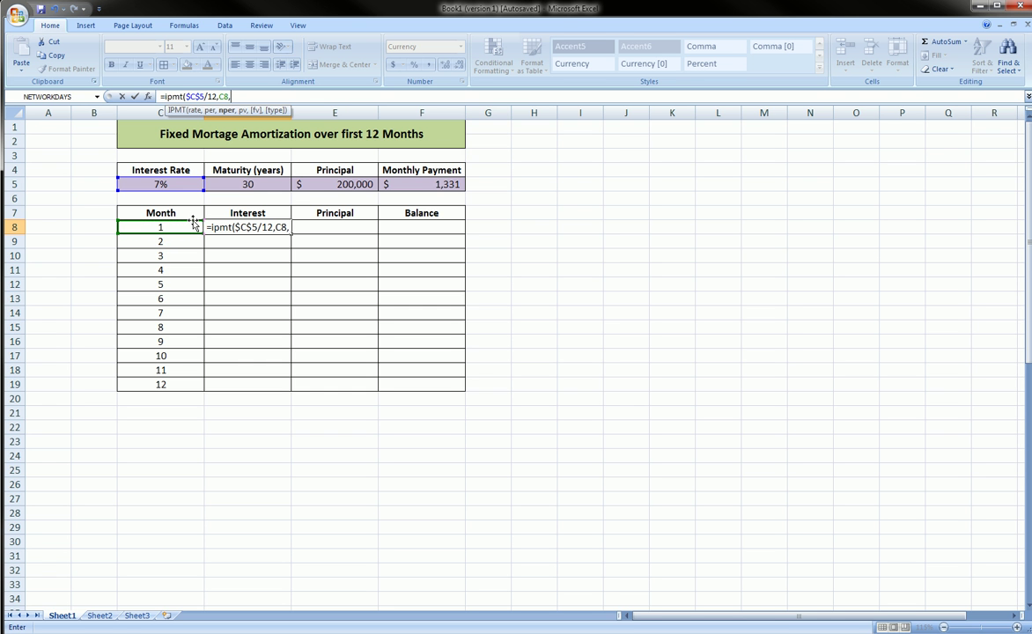
- Finish the IPMT formula with $D$5*12 periods and -$E$5 principal, and commit it
left_click(242, 183)
type("+")
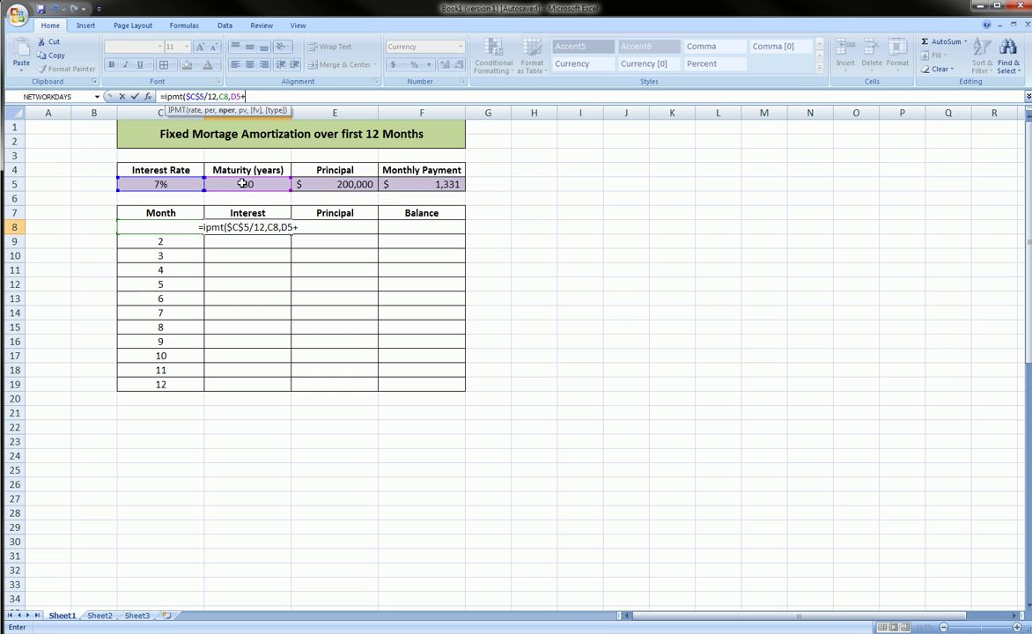
key("BackSpace")
type("*12")
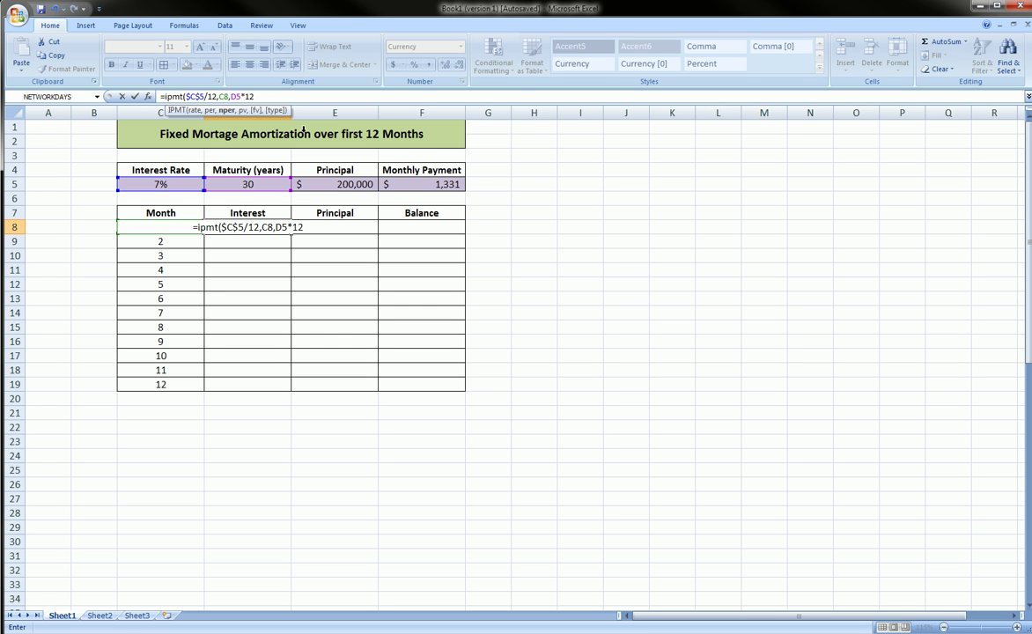
left_click(230, 96)
type("$")
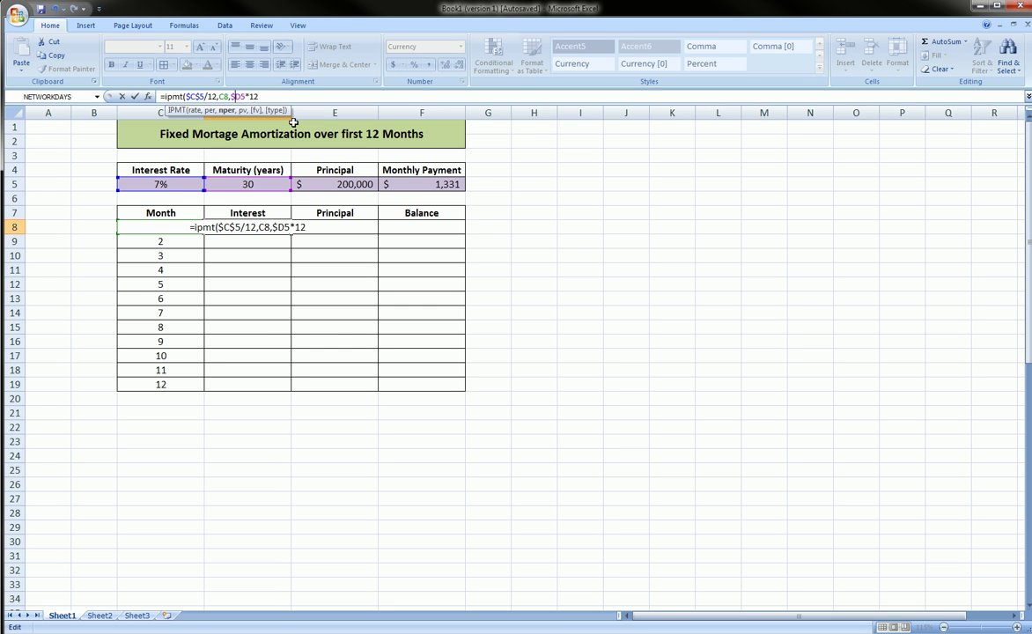
left_click(239, 96)
type("$")
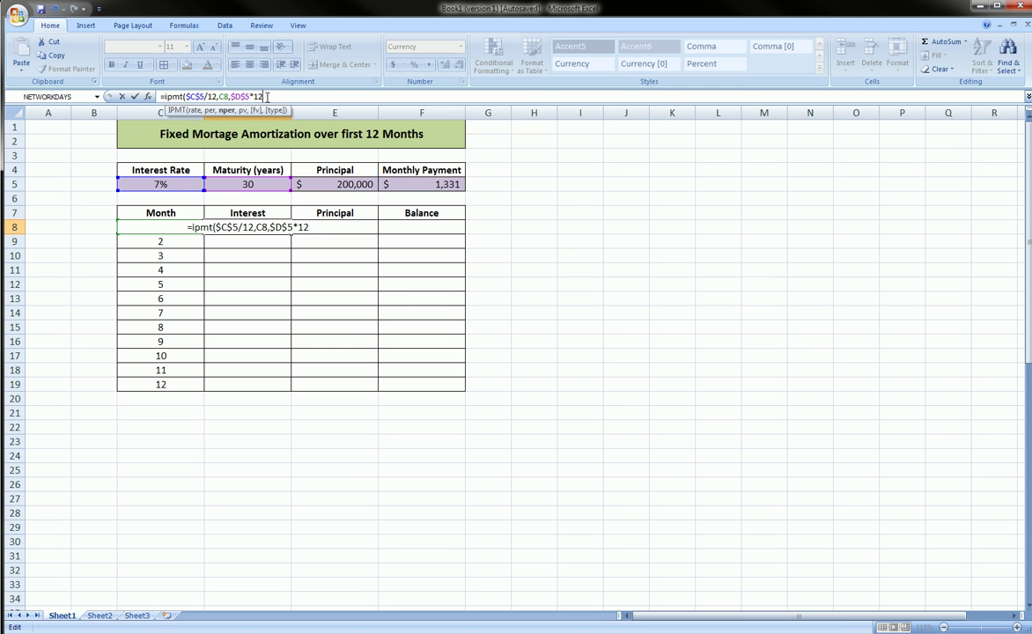
type(",")
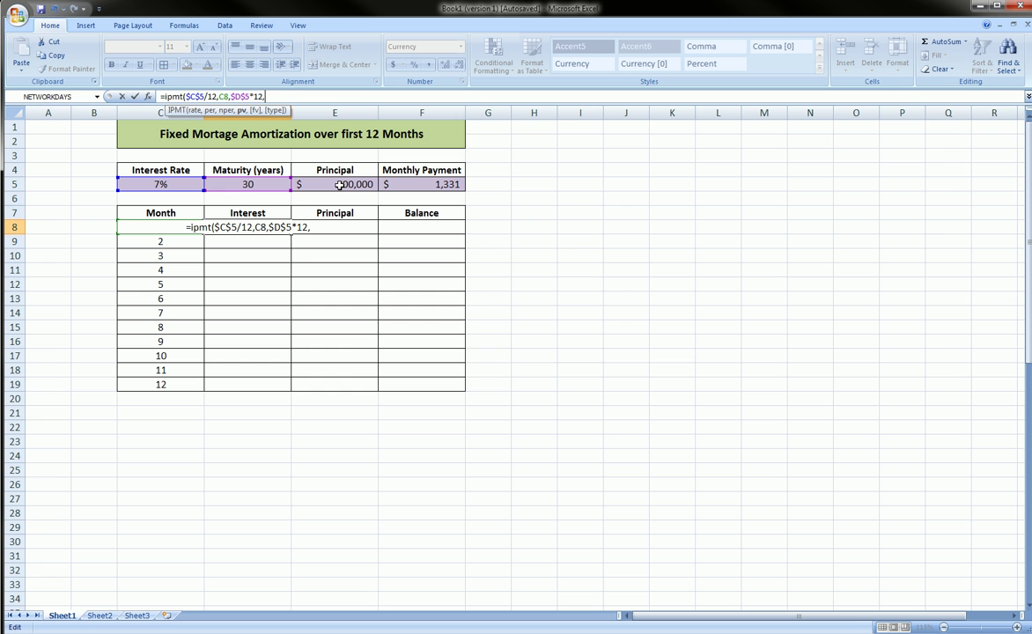
type("-")
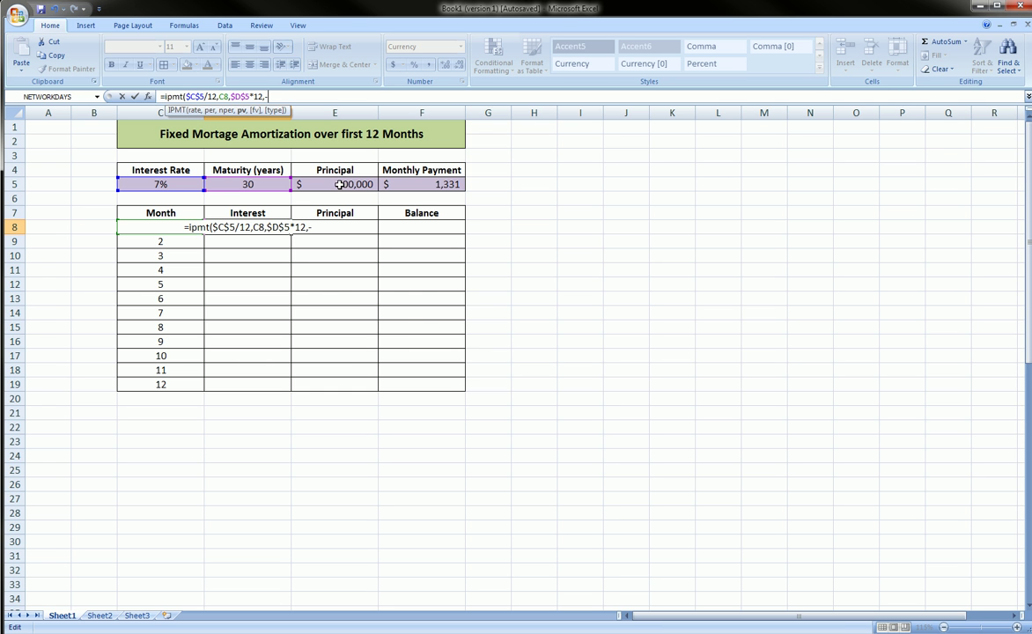
left_click(339, 184)
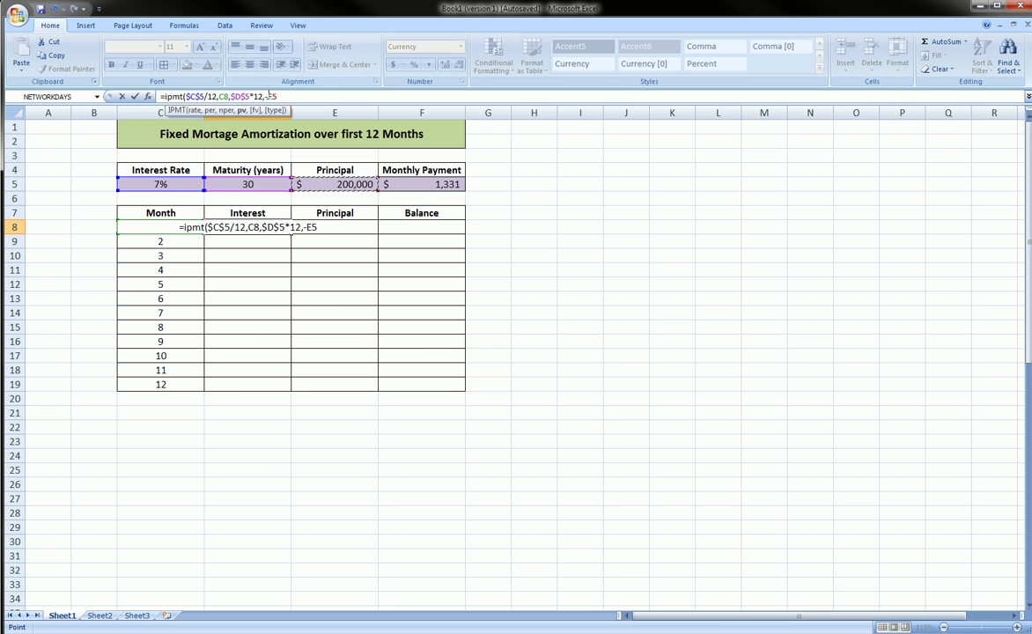
left_click(268, 96)
type("$")
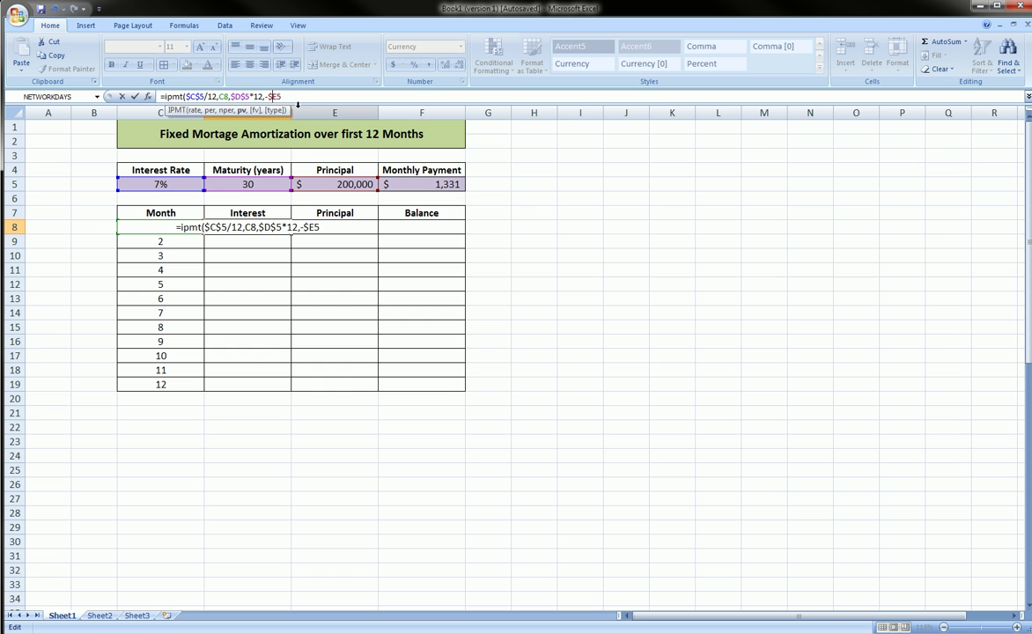
left_click(277, 95)
type("$5")
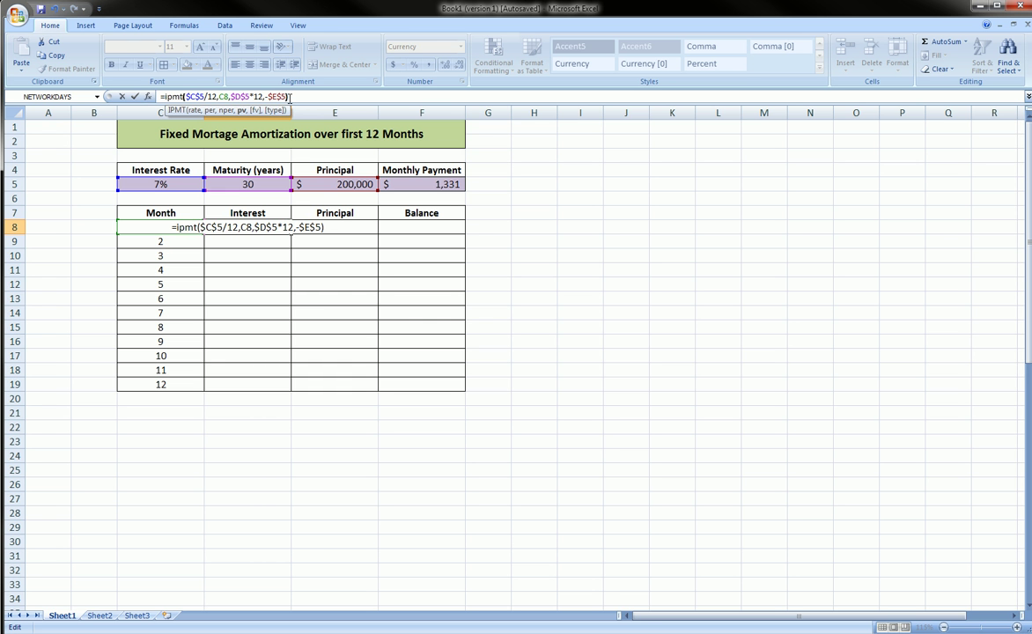
key("Return")
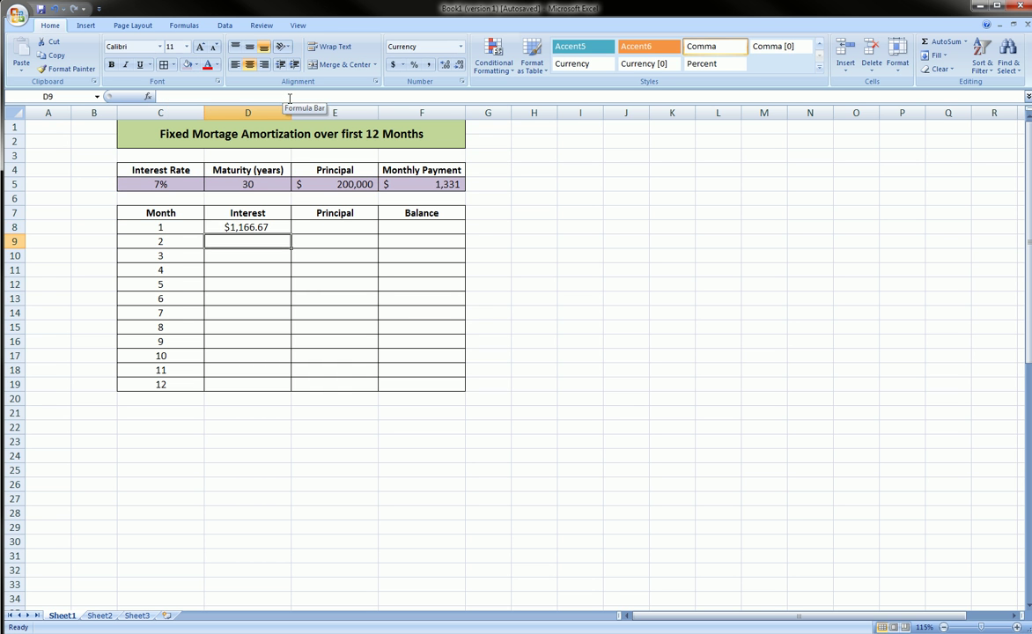
- Fill the interest formula from D8 down to D19 and select the twelve results
left_click(274, 225)
left_click_drag(290, 234, 289, 388)
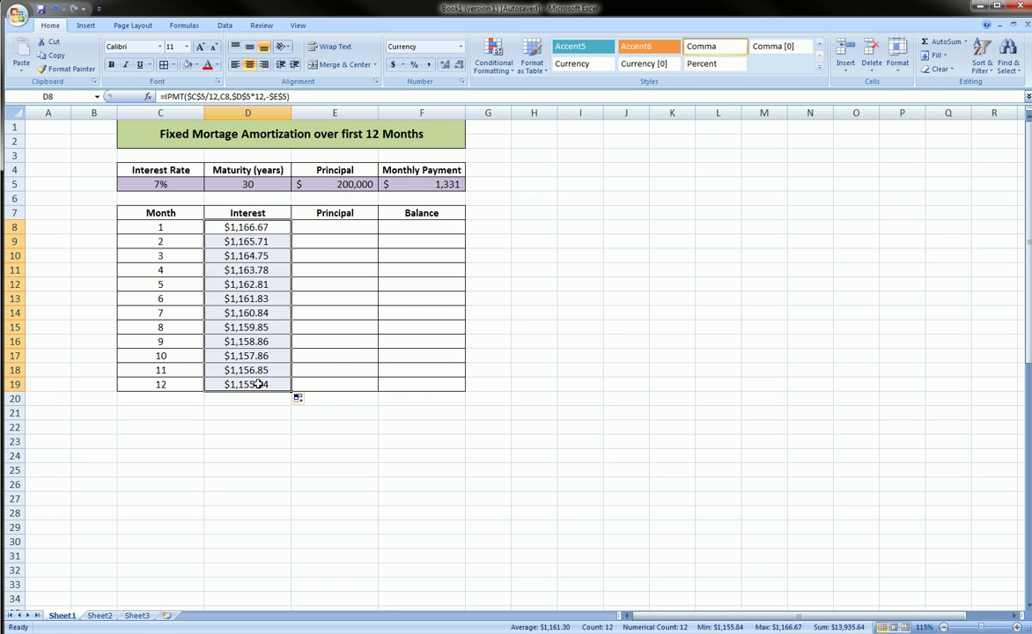
left_click(258, 384)
left_click_drag(259, 226, 275, 386)
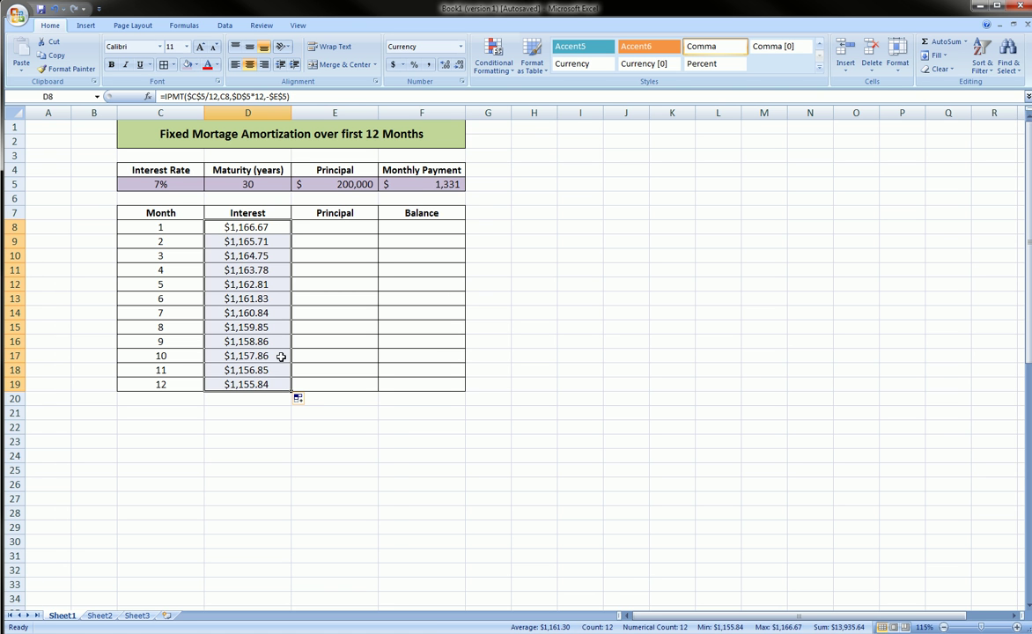
- Try a 5-year maturity, check the recalculated values, then restore 30 years
left_click(250, 183)
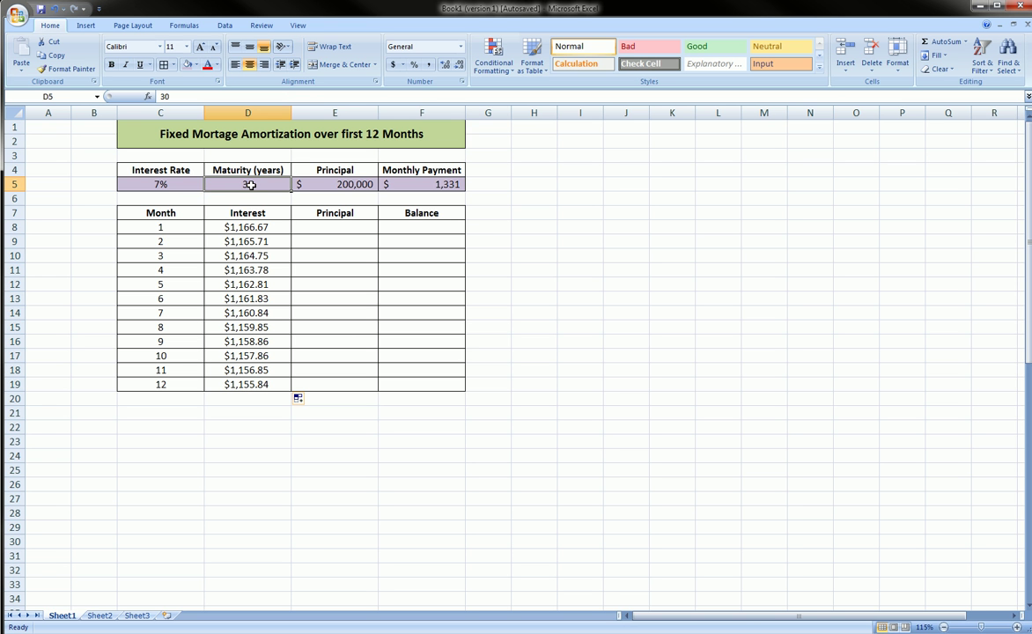
type("5")
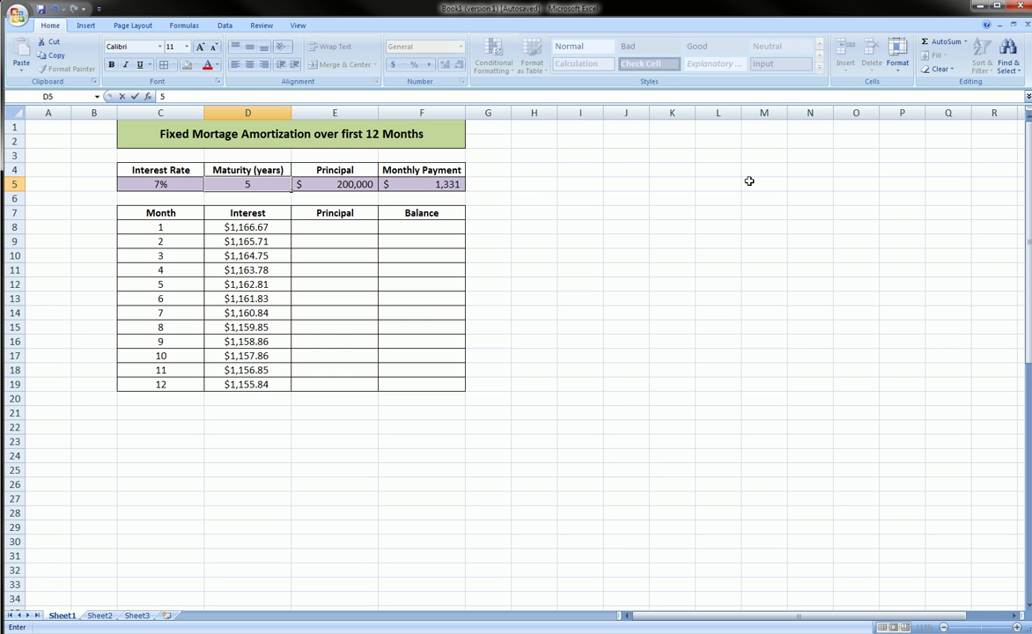
key("Return")
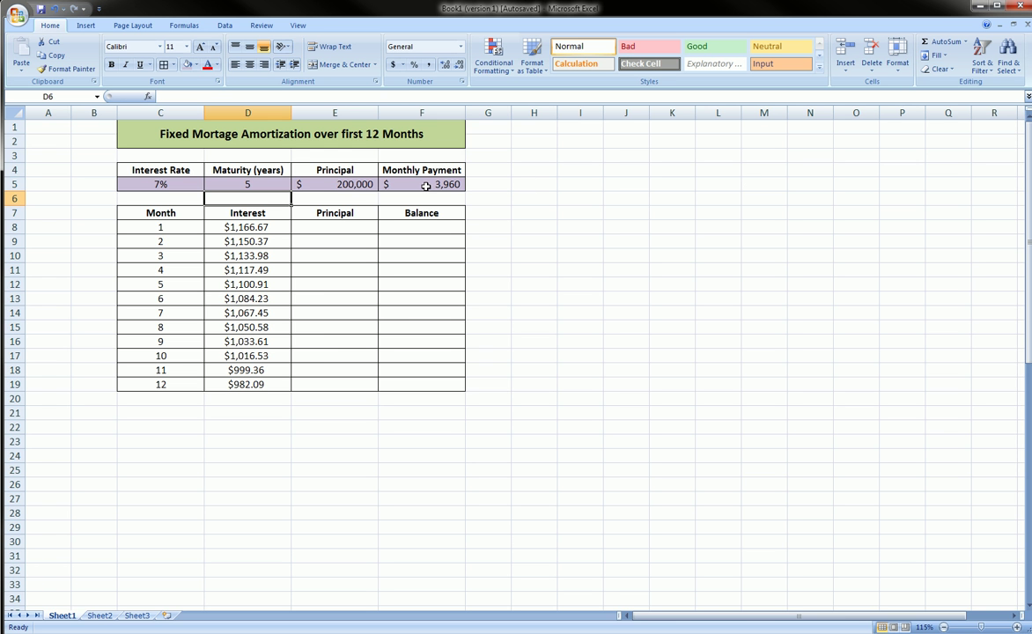
mouse_move(377, 171)
left_mouse_down()
mouse_move(473, 168)
mouse_move(398, 201)
mouse_move(378, 173)
left_mouse_up()
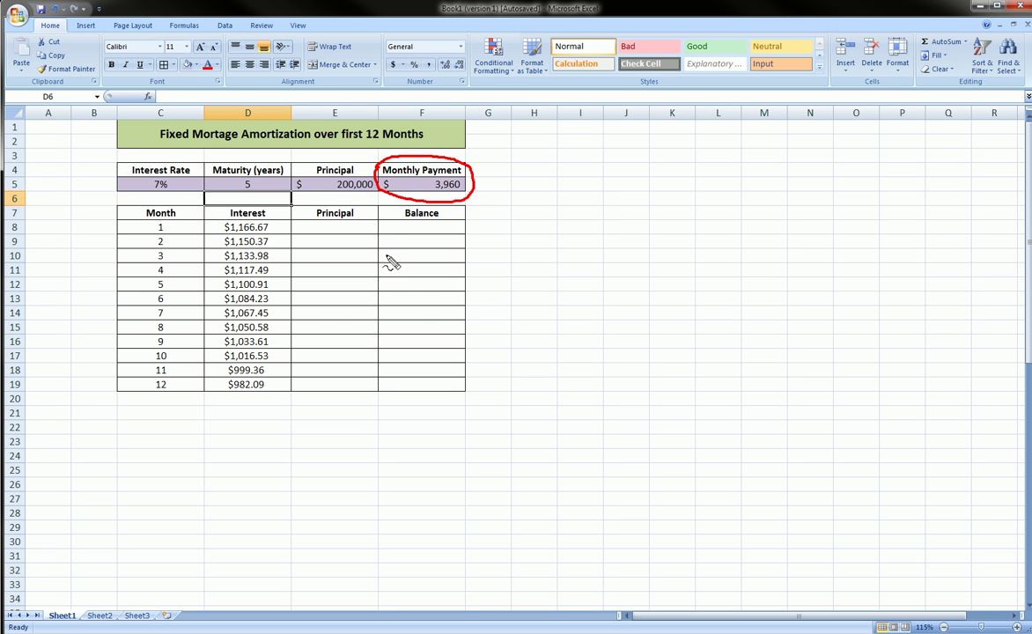
mouse_move(225, 231)
left_mouse_down()
mouse_move(273, 225)
mouse_move(251, 236)
mouse_move(220, 231)
left_mouse_up()
mouse_move(227, 376)
left_mouse_down()
mouse_move(272, 388)
mouse_move(254, 391)
mouse_move(264, 377)
left_mouse_up()
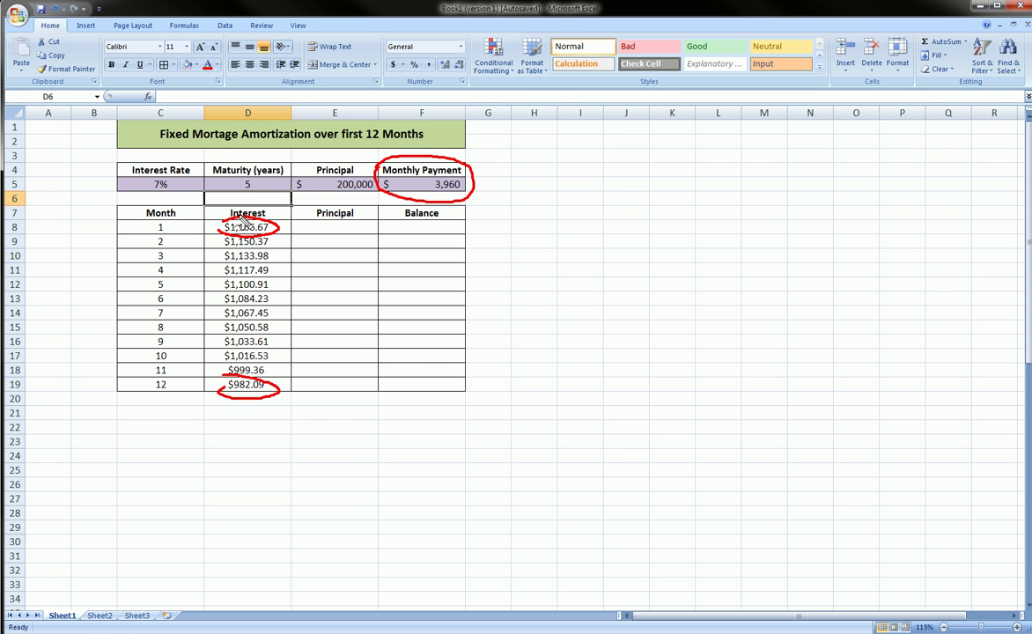
key("Escape")
left_click(252, 184)
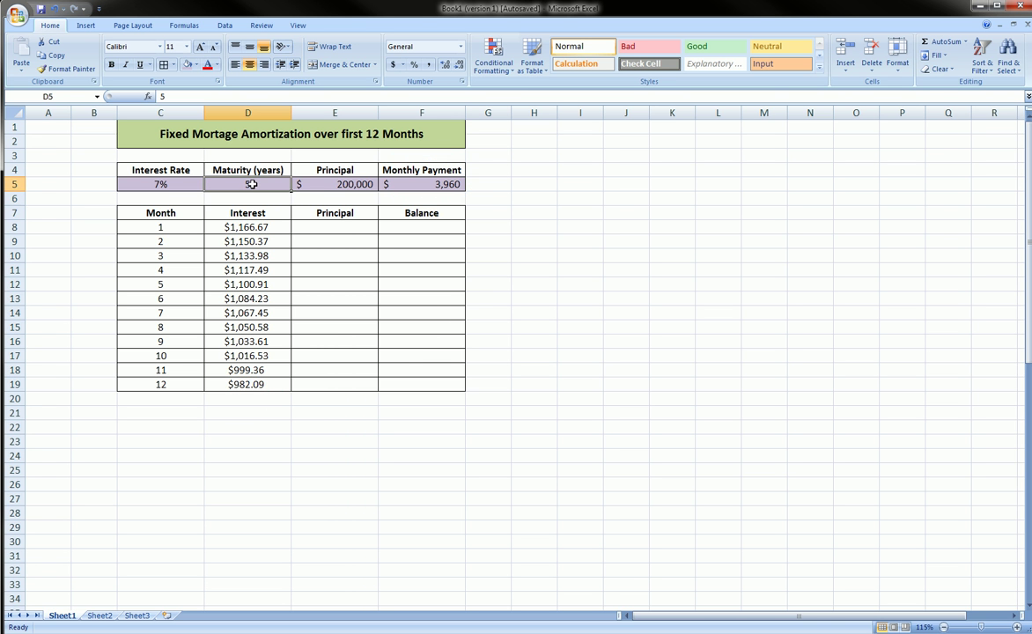
type("30")
key("Return")
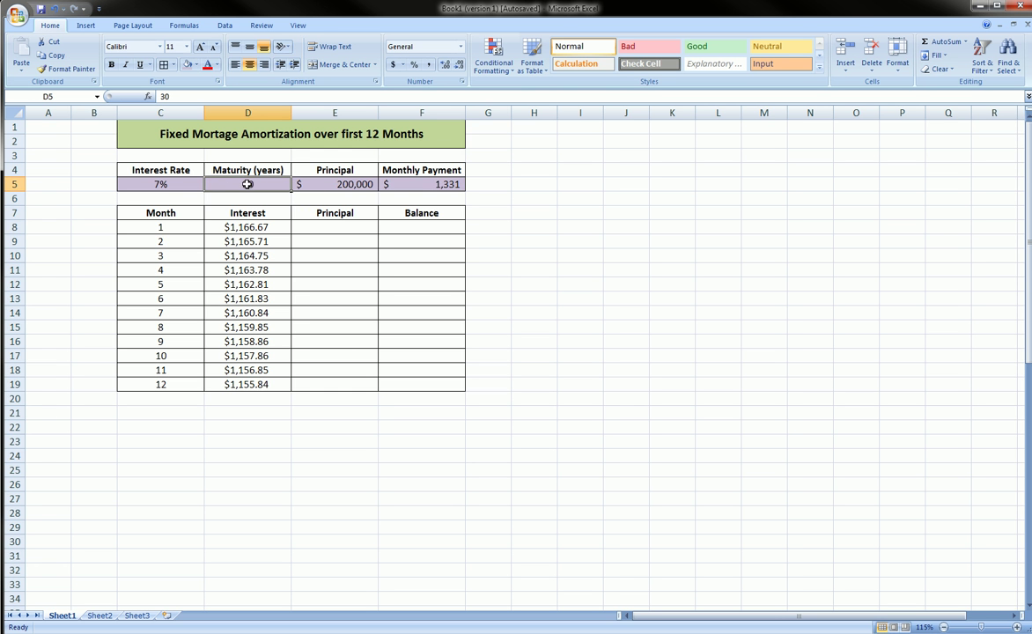
- Test an 8% rate, 12-year maturity and 250000 principal, correcting a mistyped 87 rate
left_click(209, 184)
mouse_move(70, 167)
left_mouse_down()
mouse_move(265, 157)
mouse_move(387, 426)
mouse_move(203, 270)
left_mouse_up()
key("Escape")
left_click(153, 184)
type("87")
key("Return")
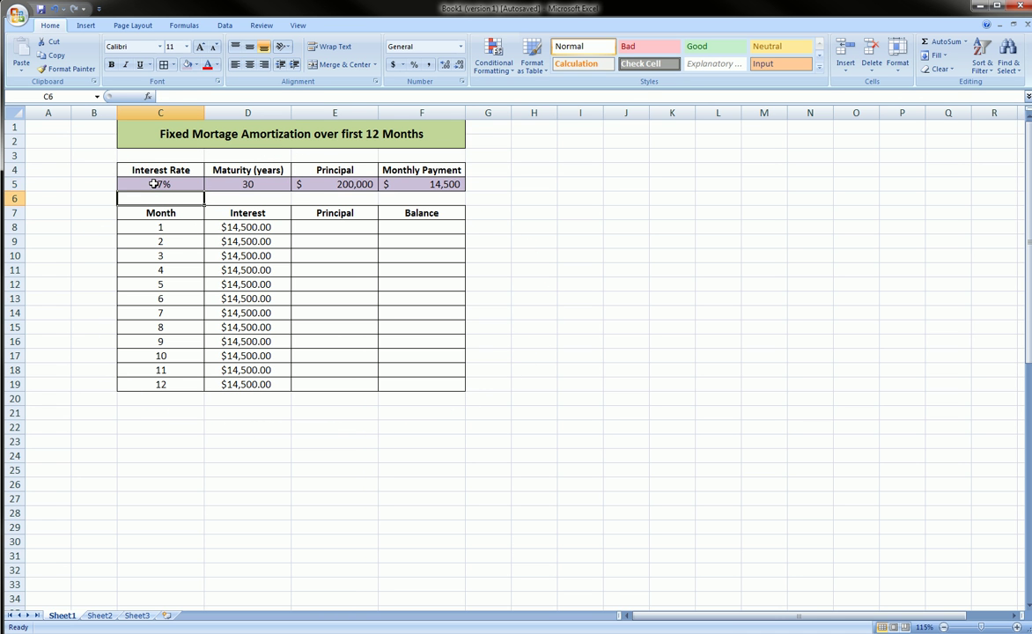
left_click(153, 184)
type("8")
key("Return")
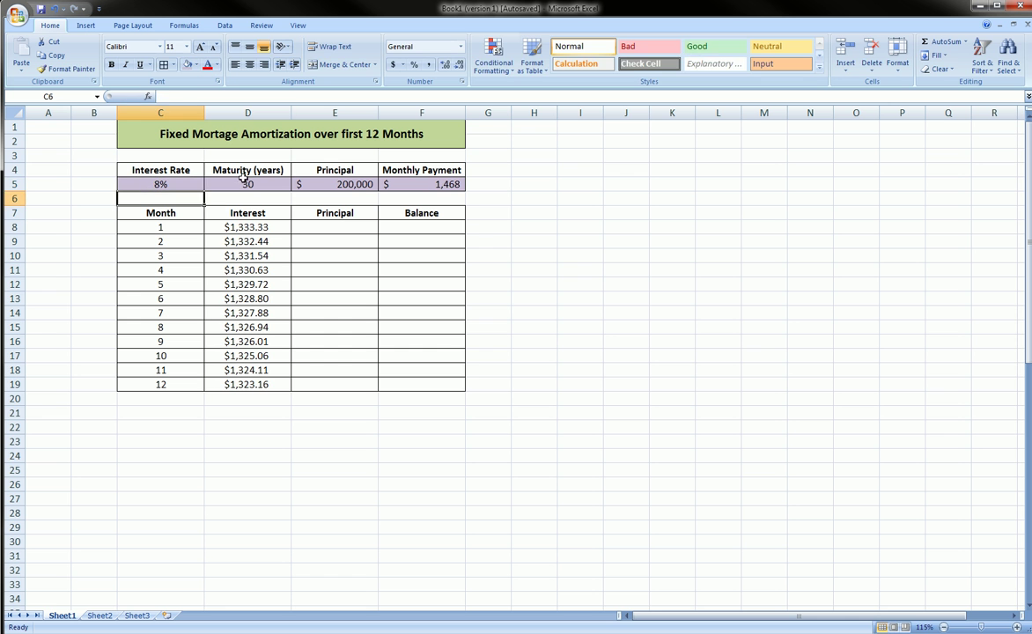
left_click(260, 183)
type("12")
key("Return")
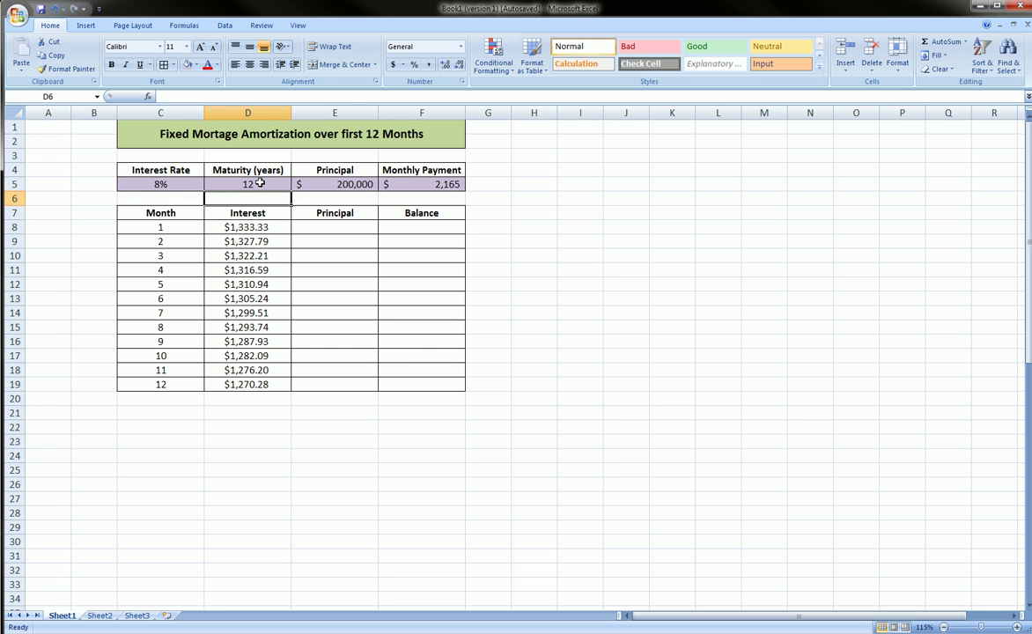
key("Up")
key("Right")
type("250000")
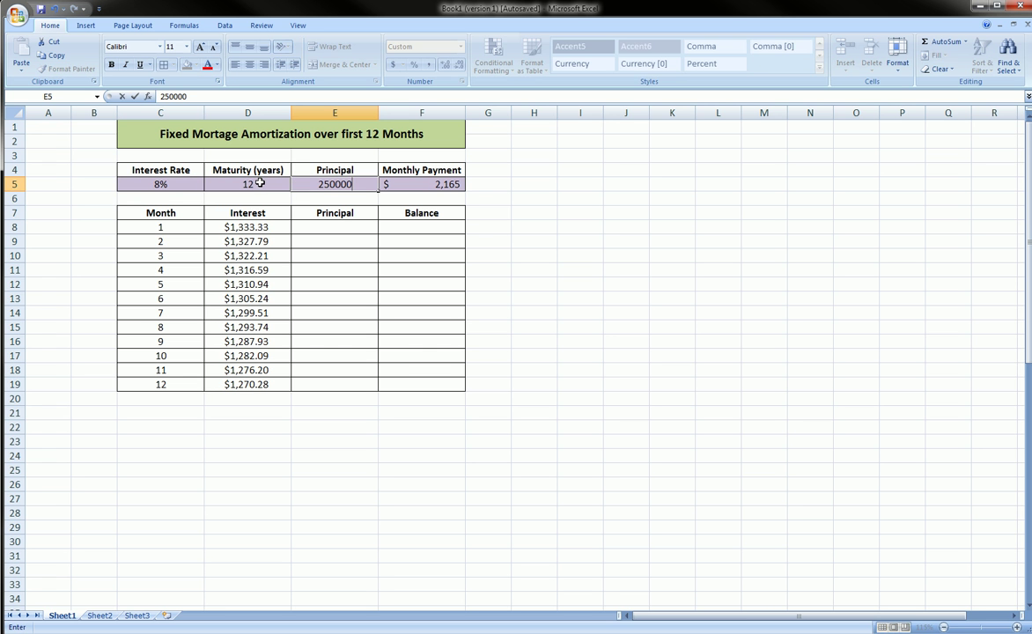
key("Return")
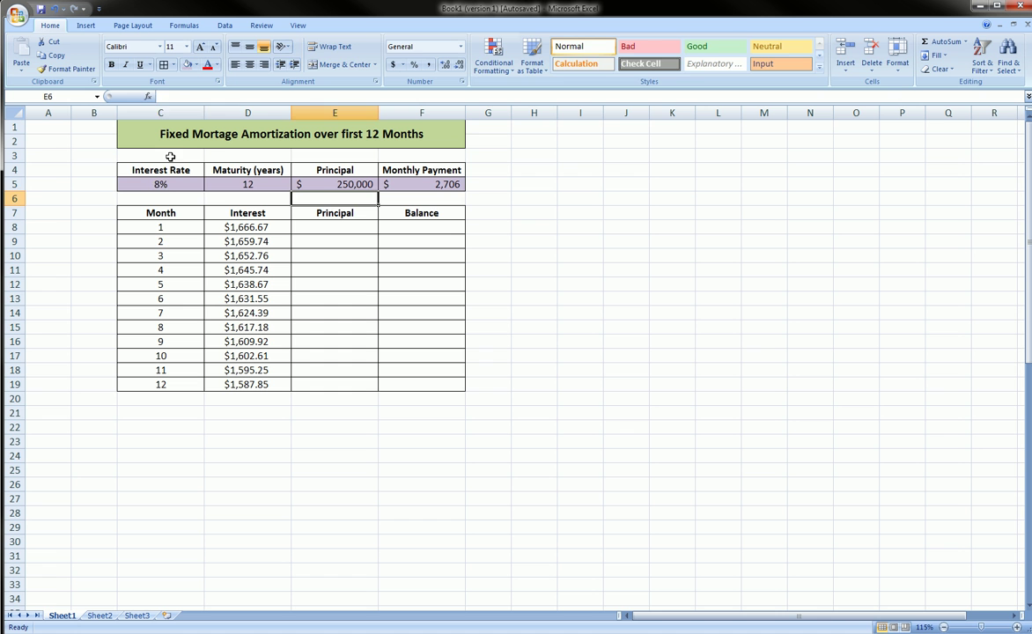
- Test a 5% rate, 30-year maturity and 200,000 principal
left_click(164, 183)
type("5")
key("Tab")
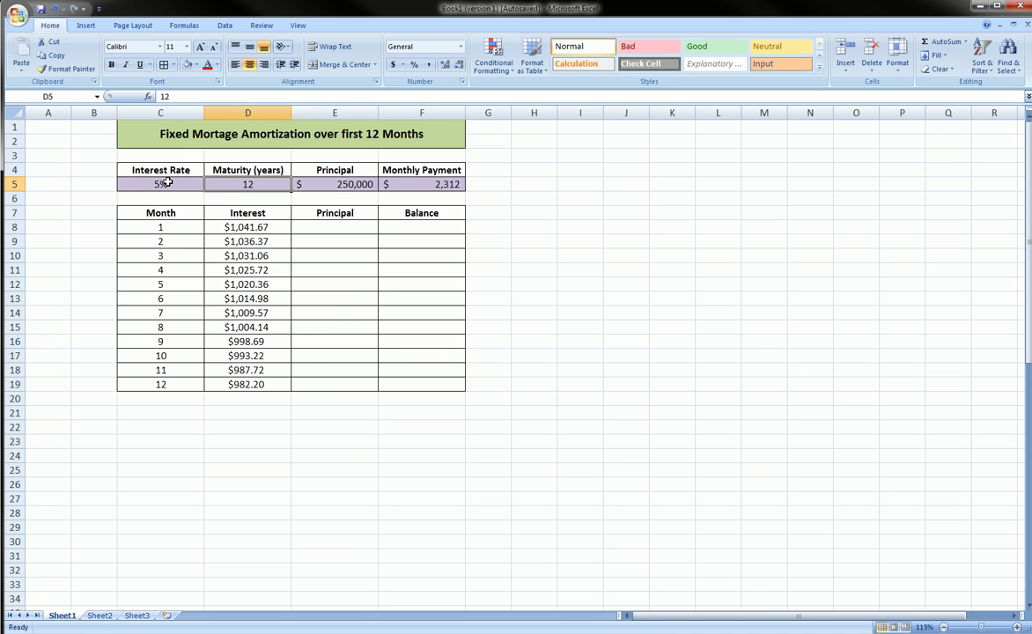
type("30")
key("Tab")
type("200,0")
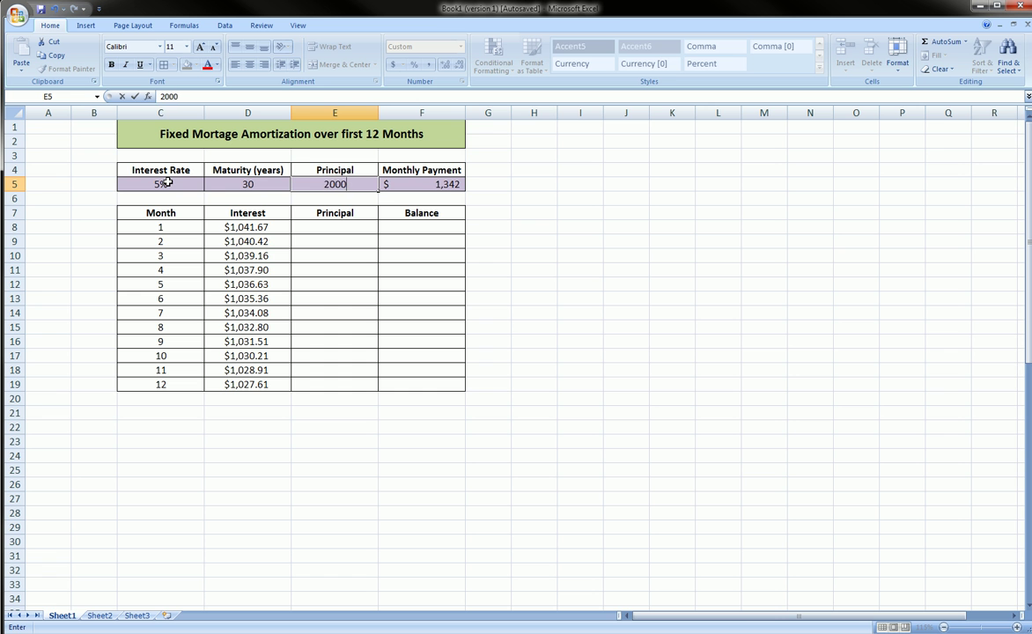
type("00")
key("Return")
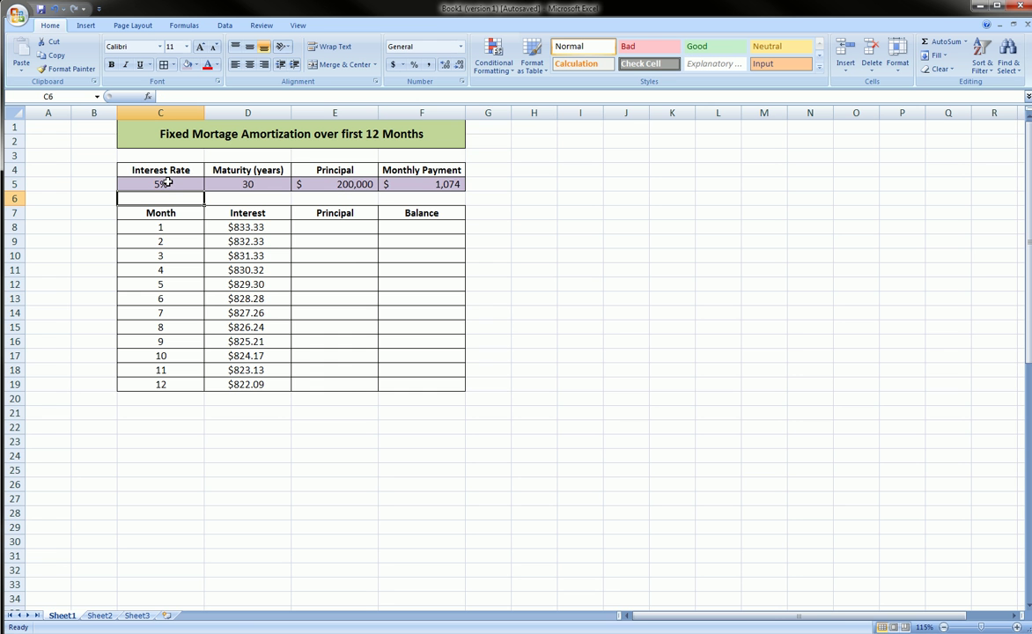
- Change the interest rate to 6%, then back to 7%
left_click(334, 227)
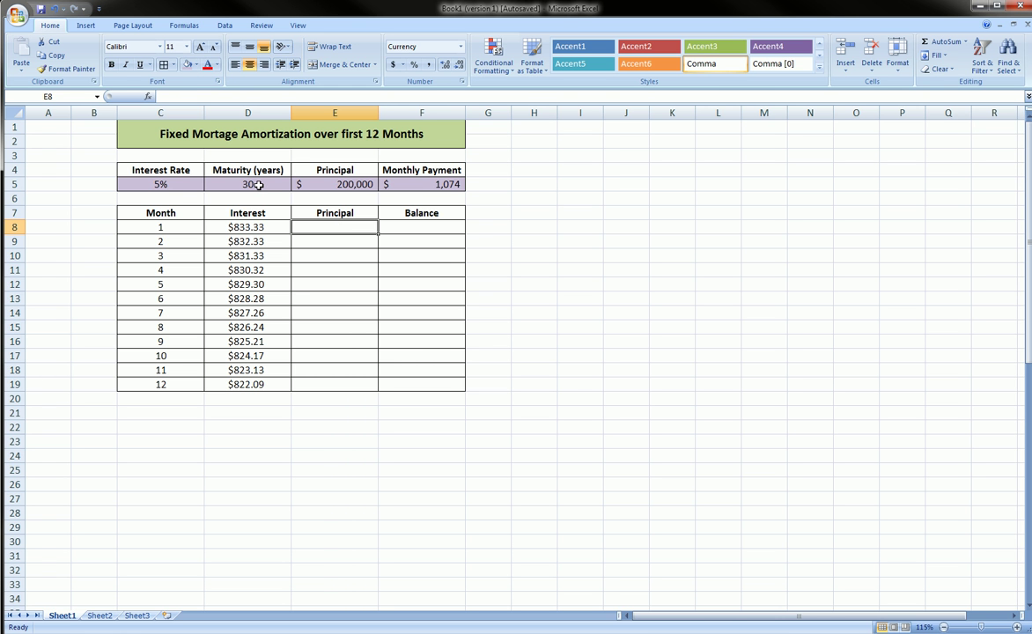
left_click(159, 184)
type("6")
key("Return")
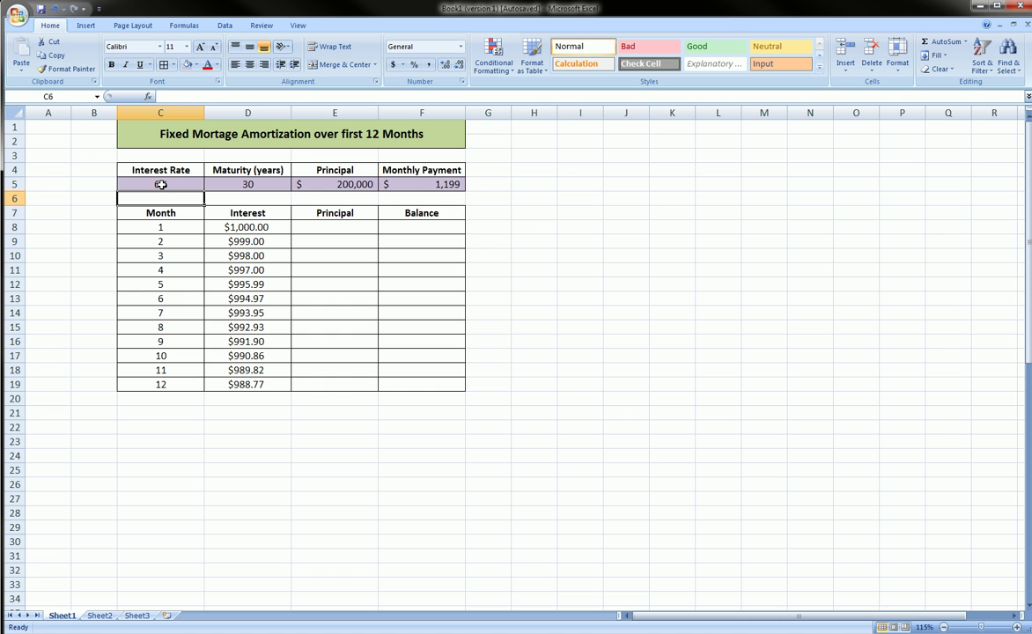
left_click(163, 184)
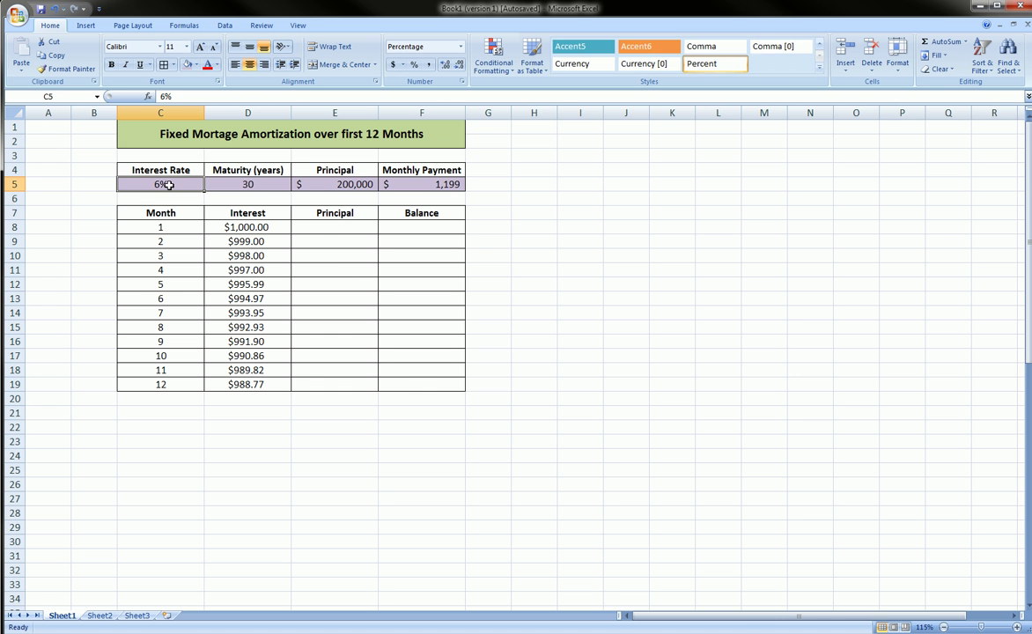
type("7")
key("Return")
- Start the month-1 principal formula in E8 as =PPMT($C$5/12,C8,
left_click(332, 226)
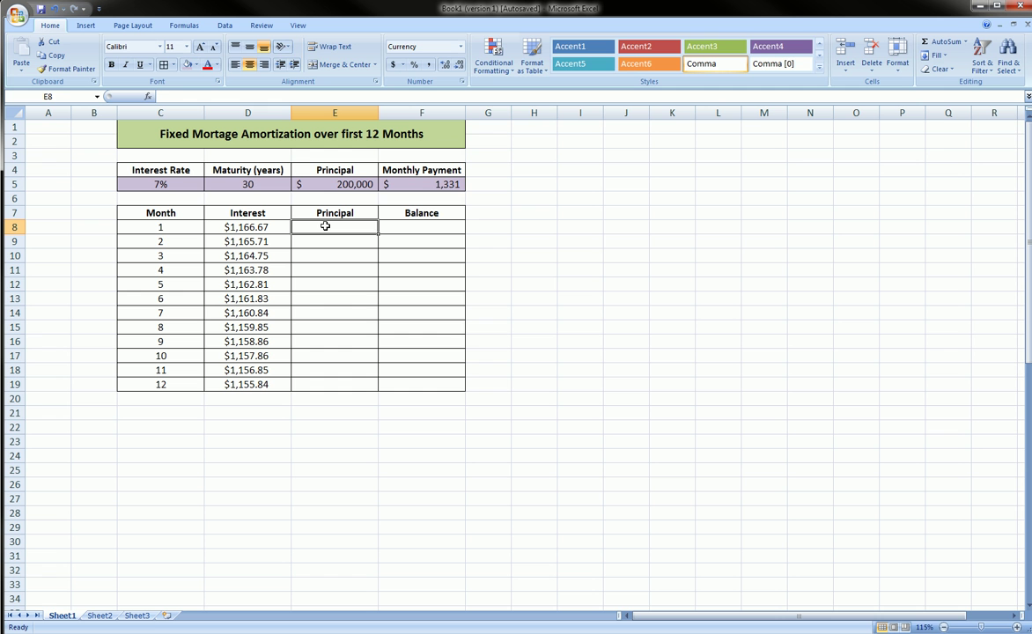
type("=")
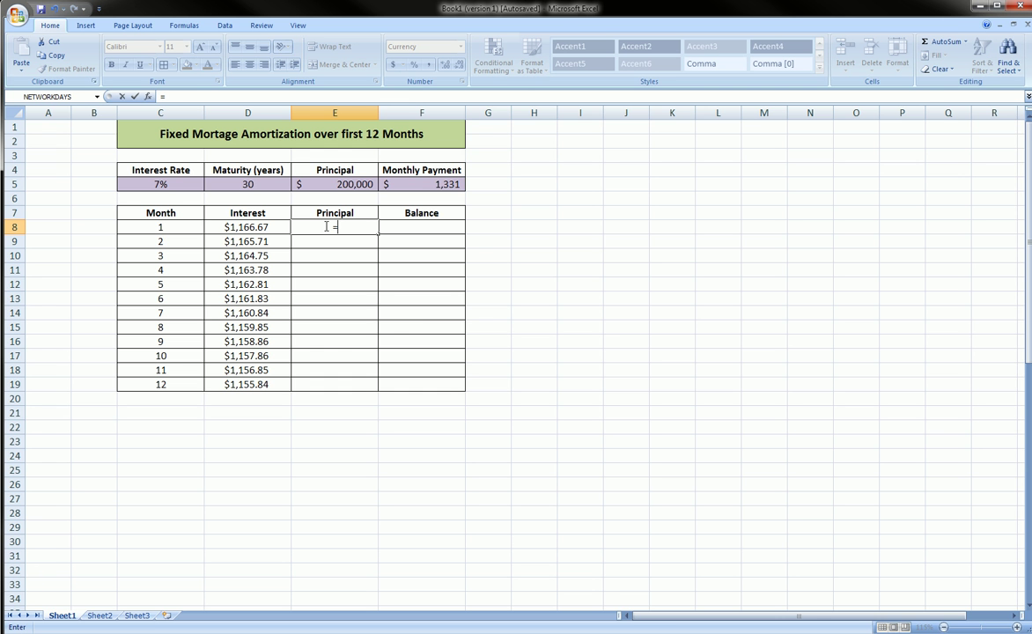
type("ppmt")
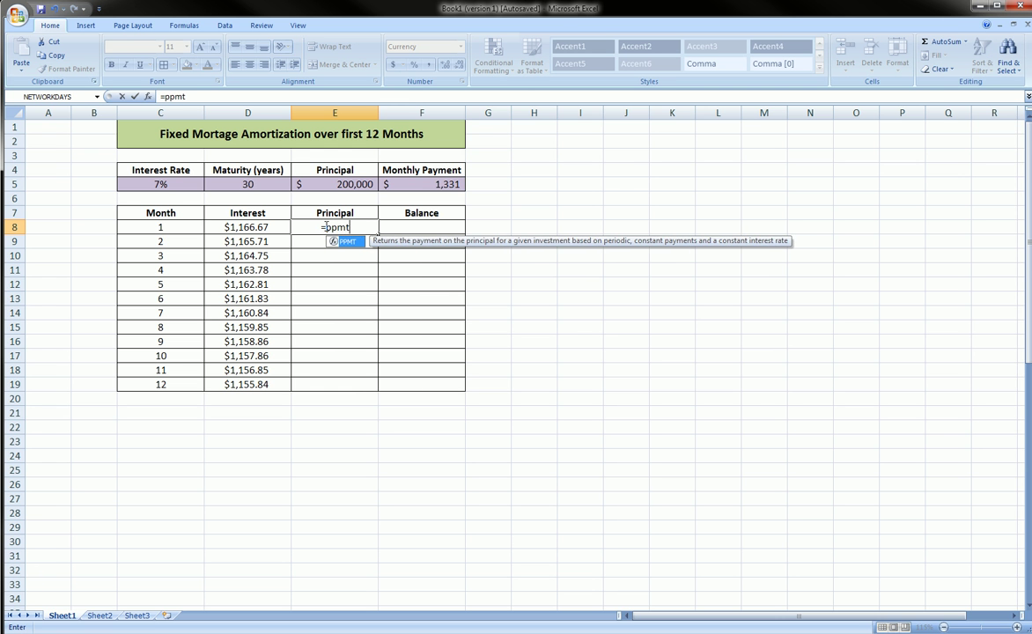
type("(")
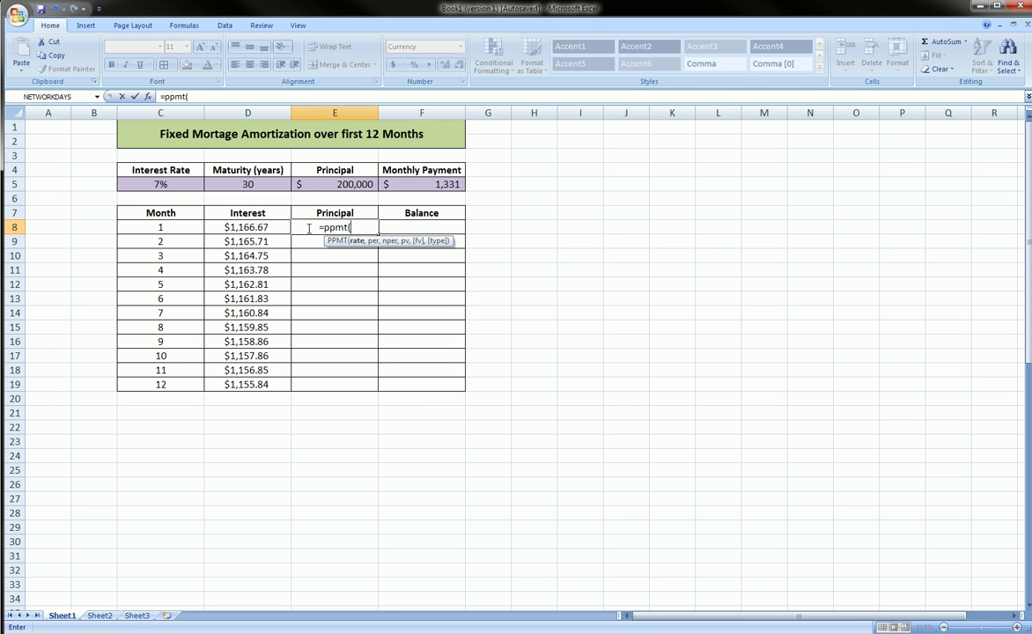
left_click(164, 185)
type("/12")
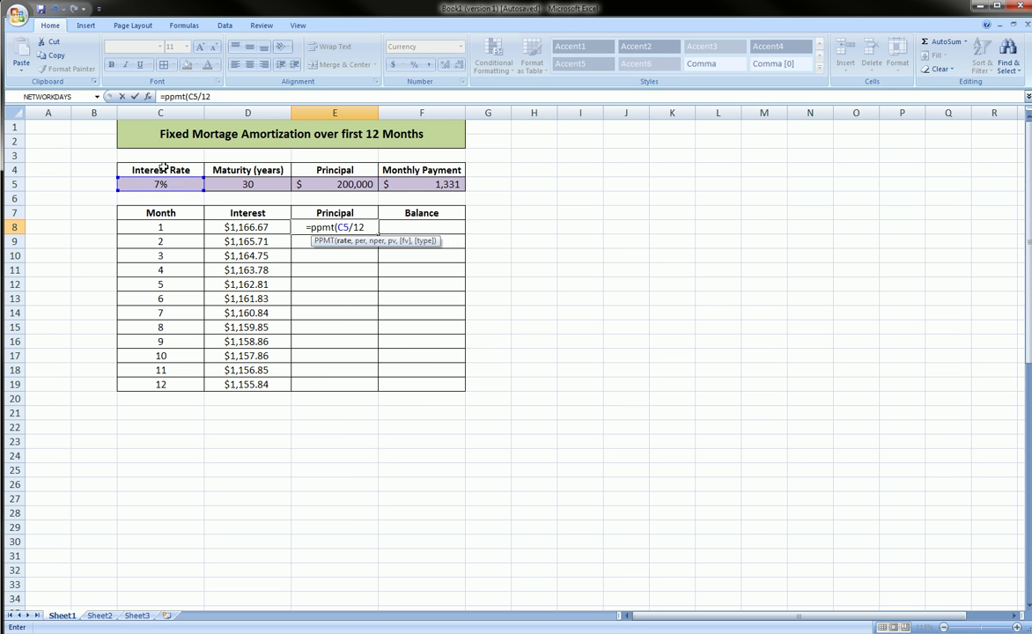
left_click(187, 96)
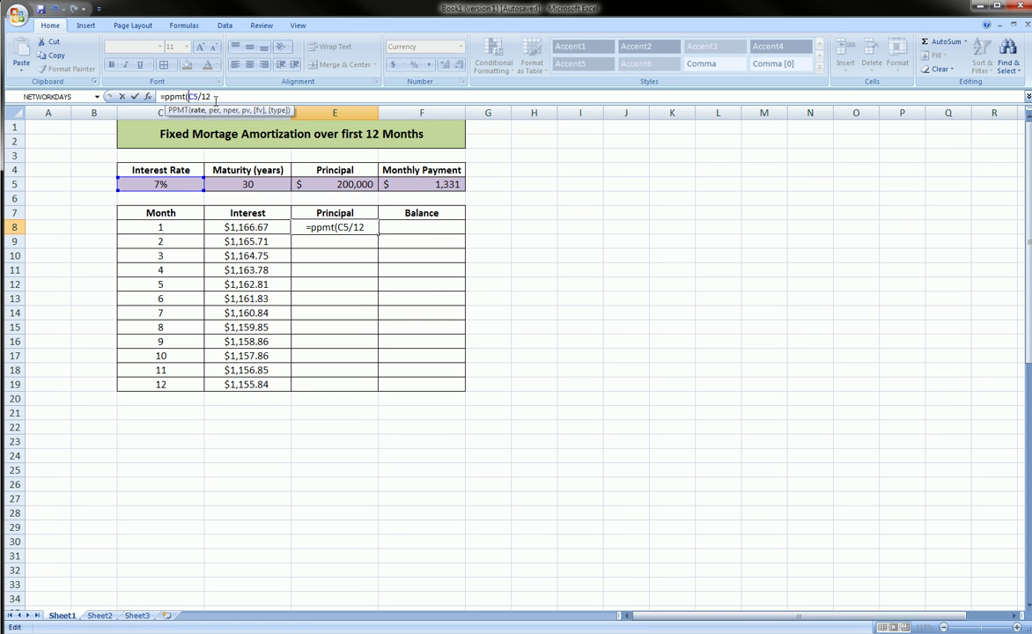
type("$")
left_click(199, 96)
type("$")
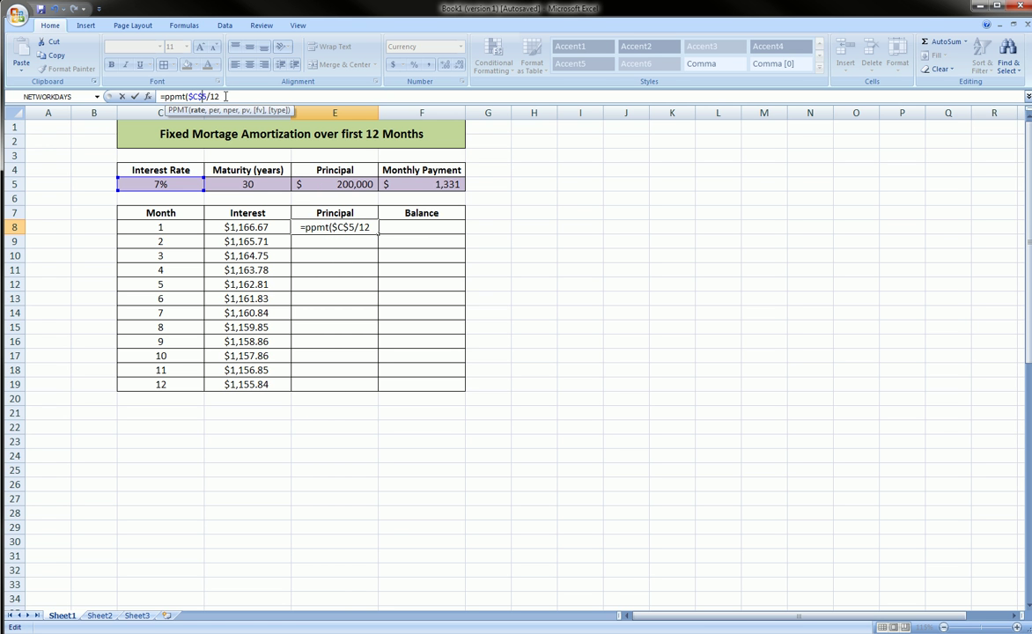
left_click(225, 96)
type(",")
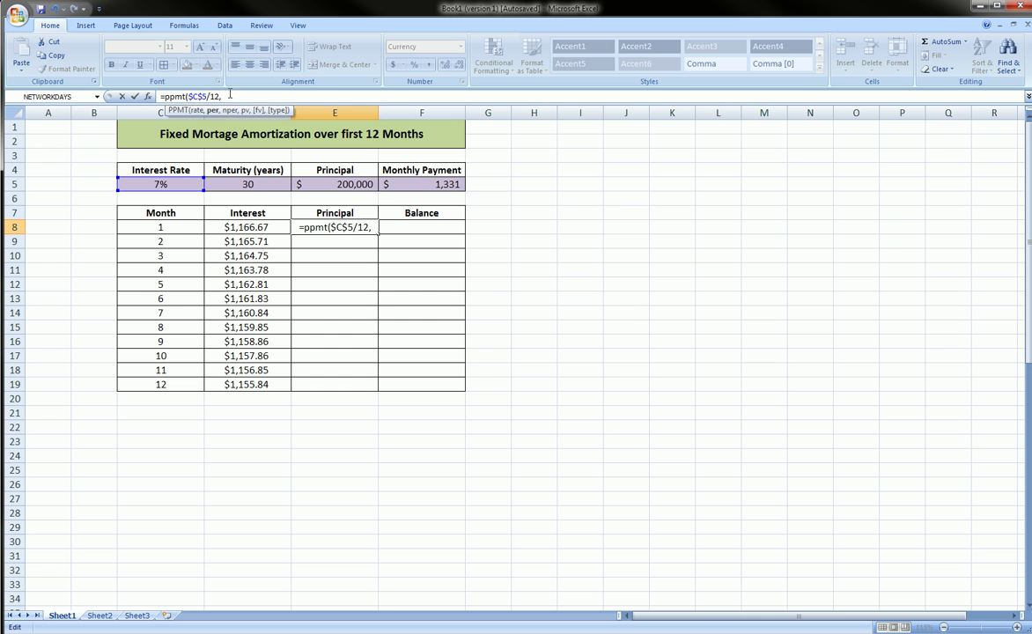
left_click(183, 227)
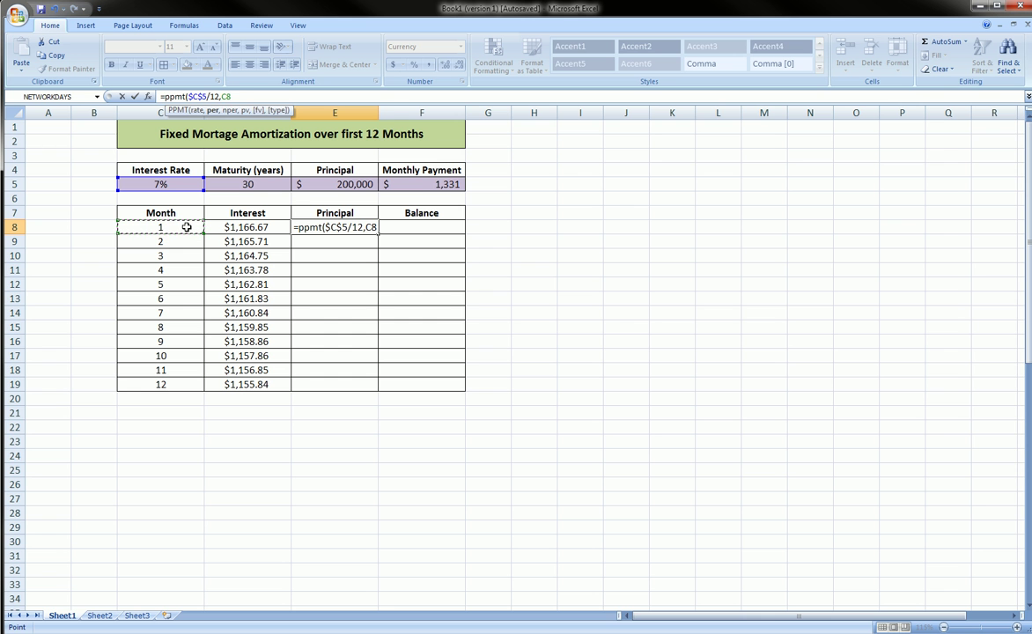
type(",")
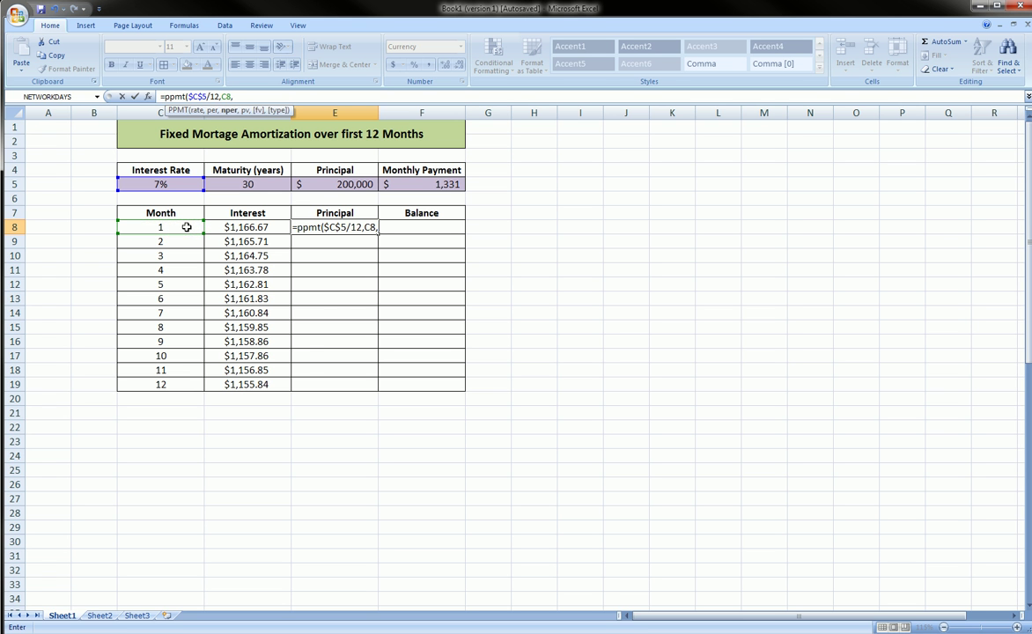
- Add $D$5*12 periods and -$E$5 principal to close the PPMT formula
left_click(243, 184)
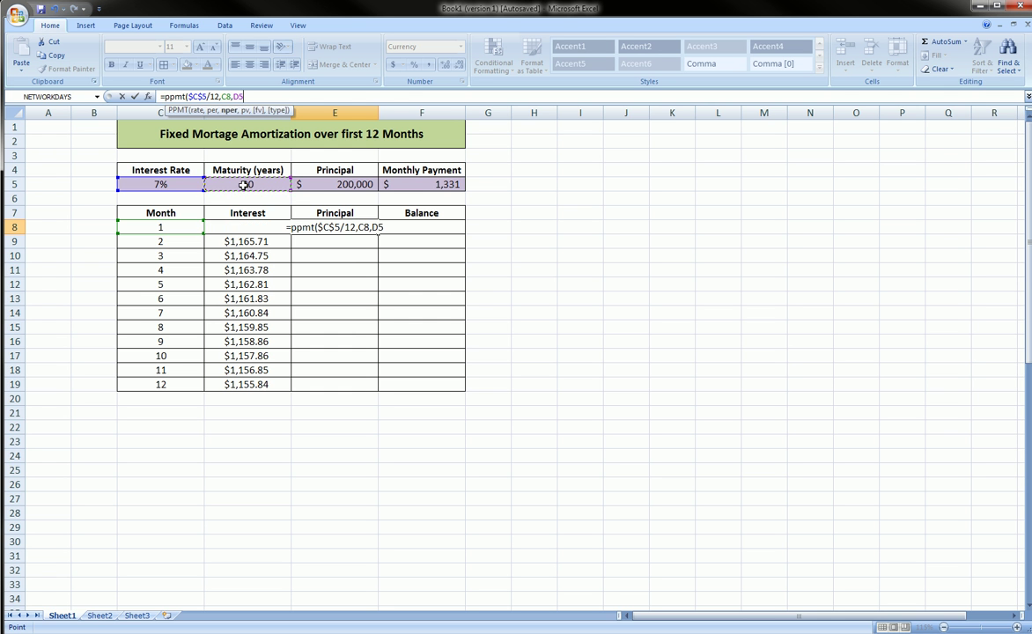
type("+12")
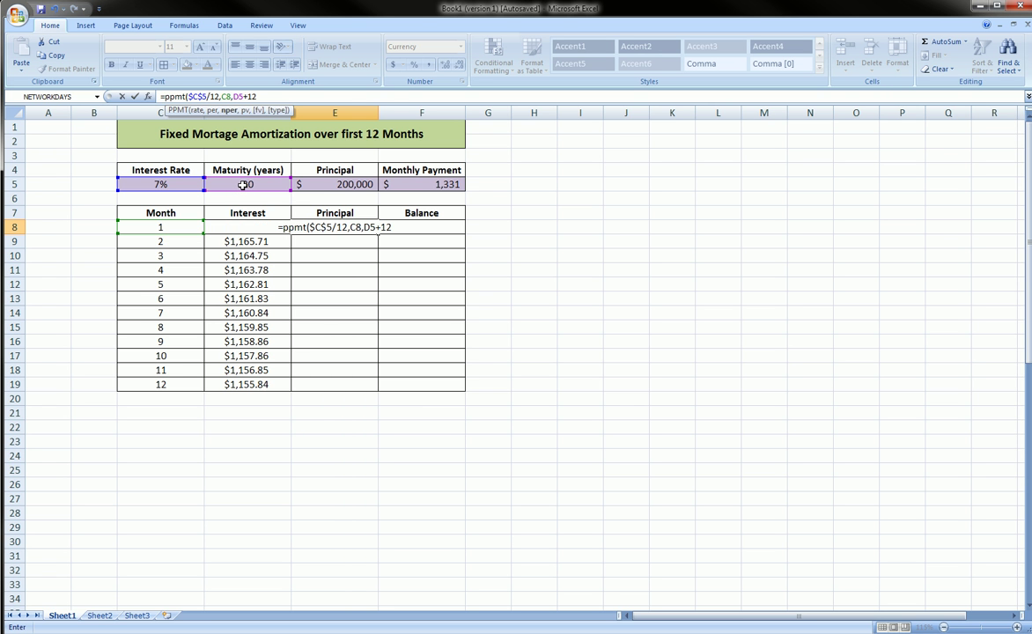
key("BackSpace")
key("BackSpace")
key("BackSpace")
type("*12")
left_click(235, 96)
key("Right")
type("$")
left_click(243, 96)
type("$")
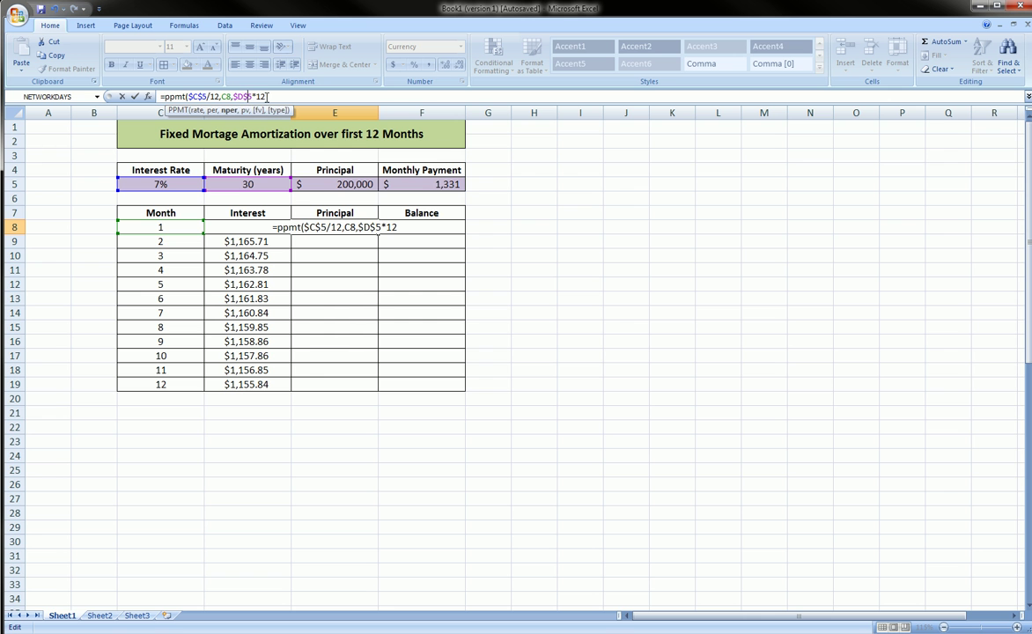
left_click(270, 96)
type(",-")
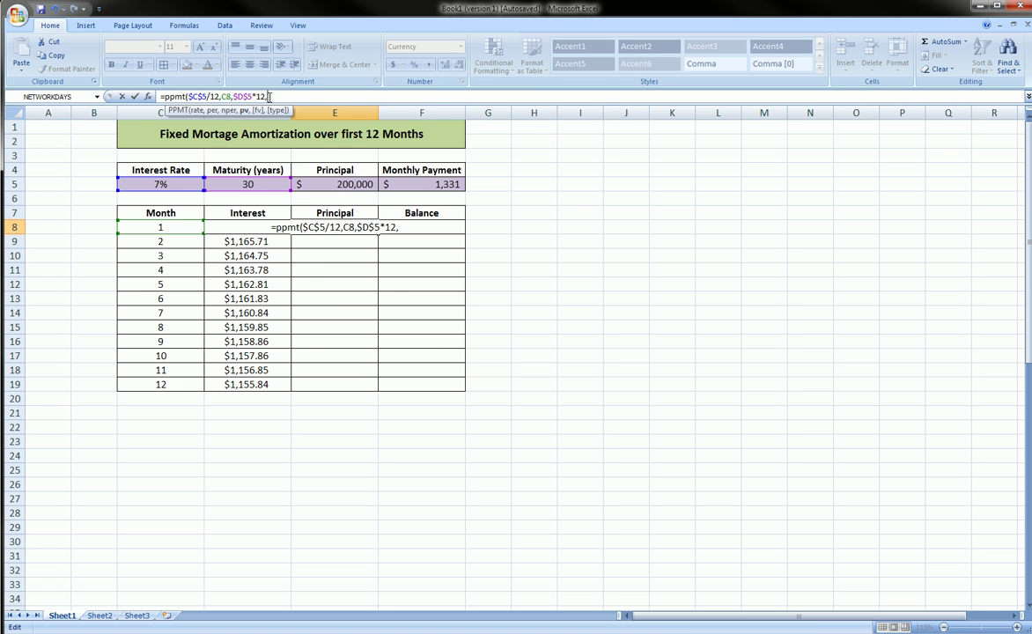
left_click(324, 181)
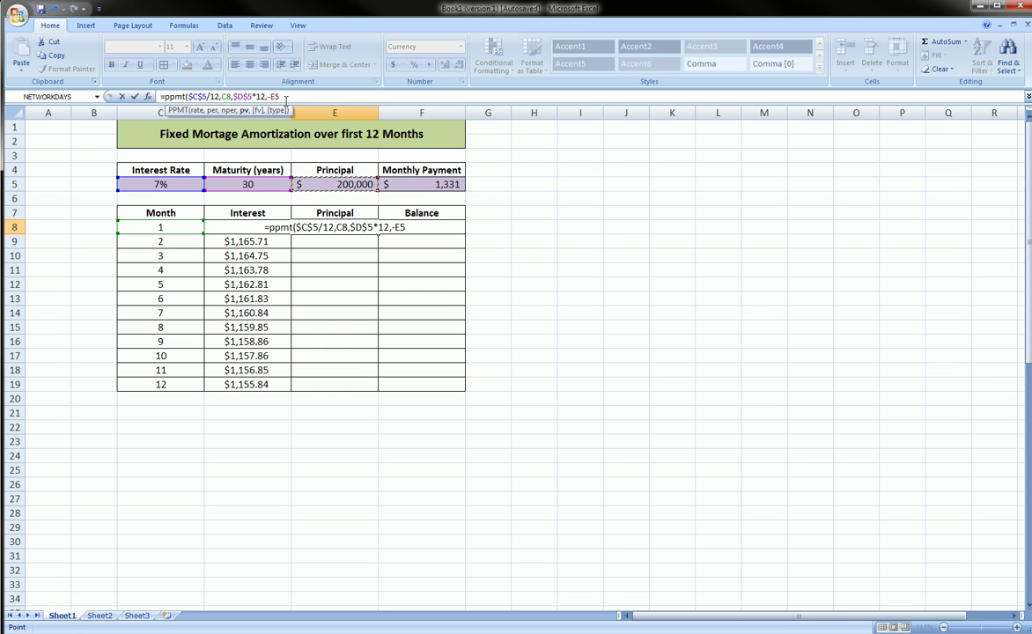
left_click(270, 96)
type("$")
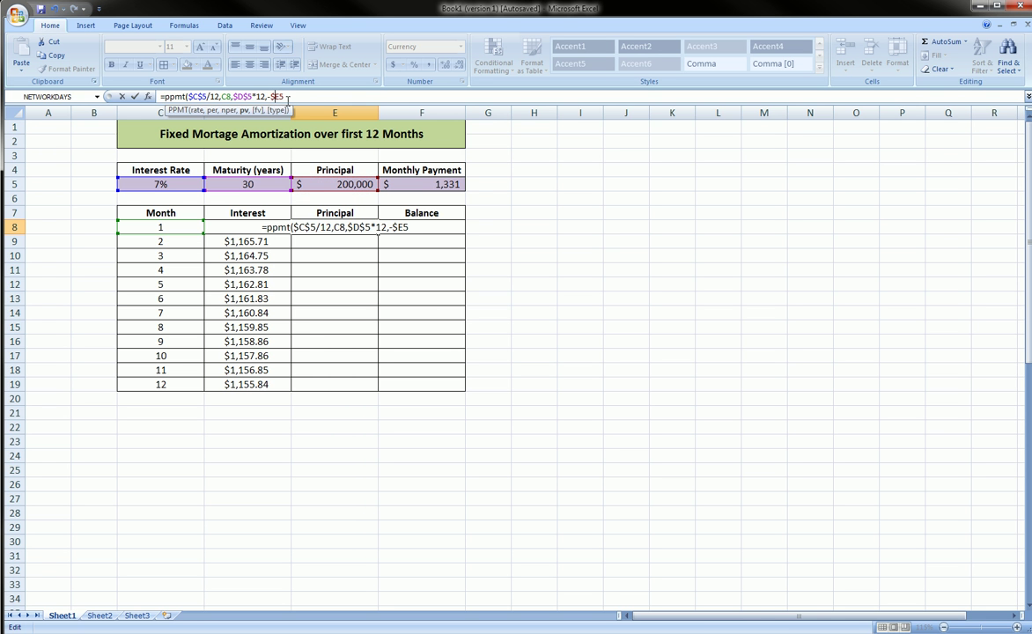
left_click(280, 96)
type("$5")
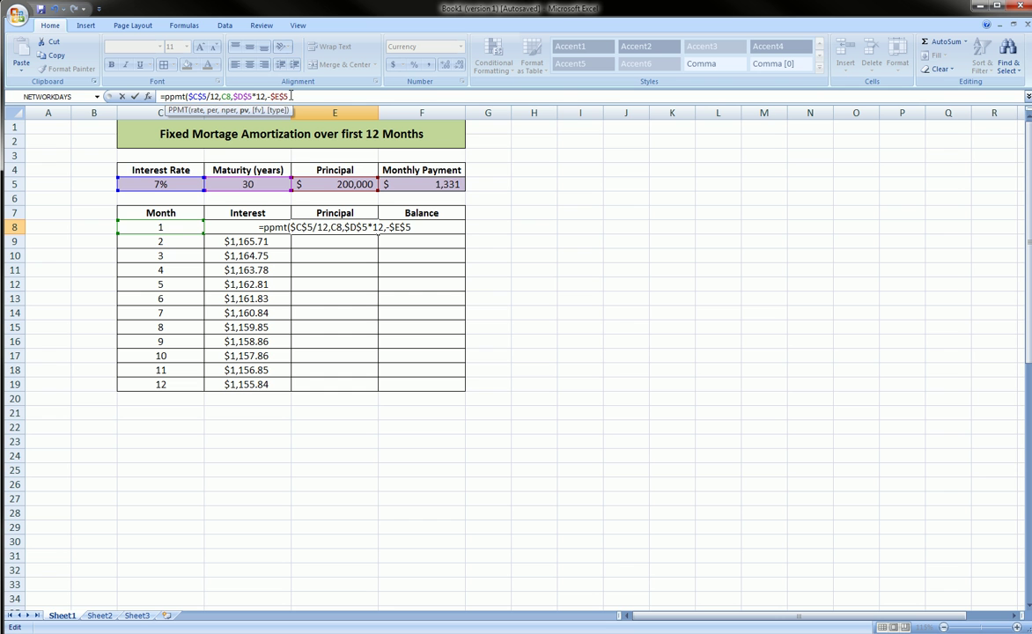
type(")")
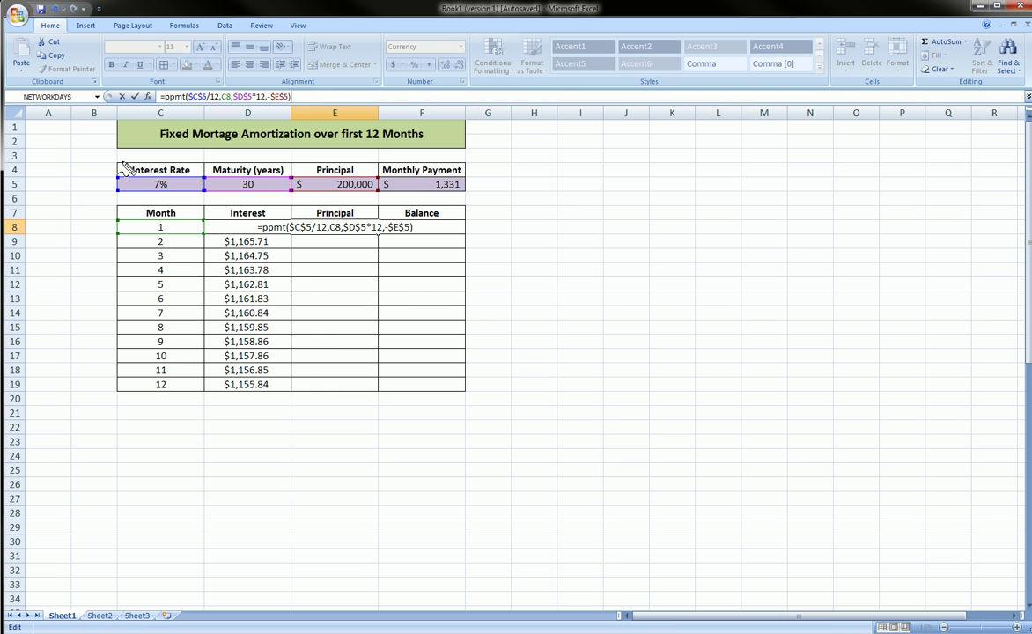
- Commit the month-1 PPMT formula in E8
mouse_move(98, 162)
left_mouse_down()
mouse_move(401, 176)
mouse_move(290, 199)
mouse_move(104, 196)
mouse_move(100, 169)
left_mouse_up()
mouse_move(338, 236)
left_mouse_down()
mouse_move(336, 365)
mouse_move(330, 358)
mouse_move(345, 361)
left_mouse_up()
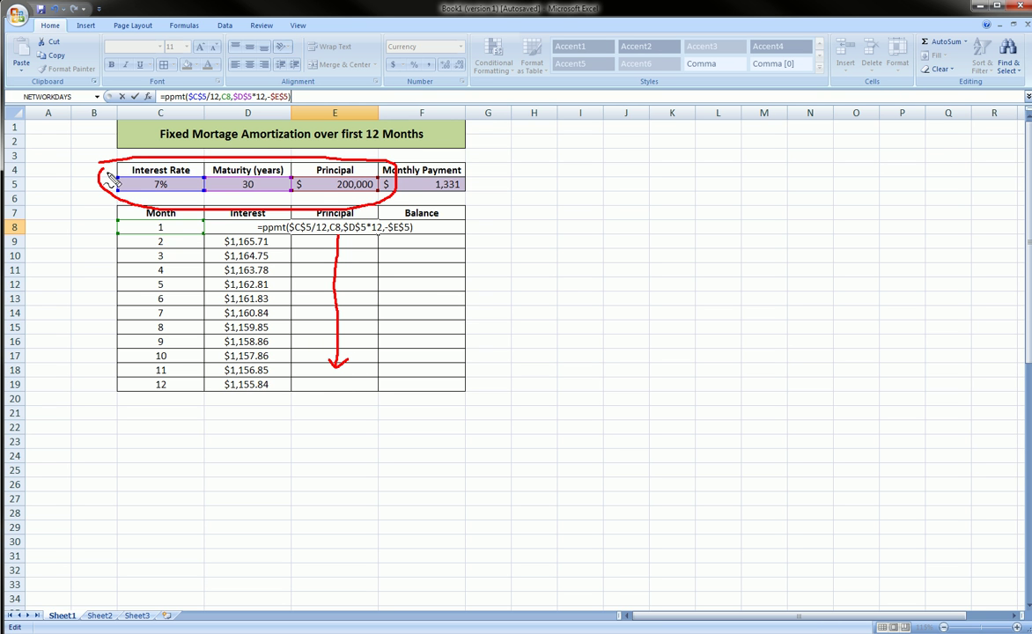
mouse_move(92, 164)
left_mouse_down()
mouse_move(293, 157)
mouse_move(395, 175)
mouse_move(268, 202)
mouse_move(168, 202)
mouse_move(101, 189)
mouse_move(97, 166)
left_mouse_up()
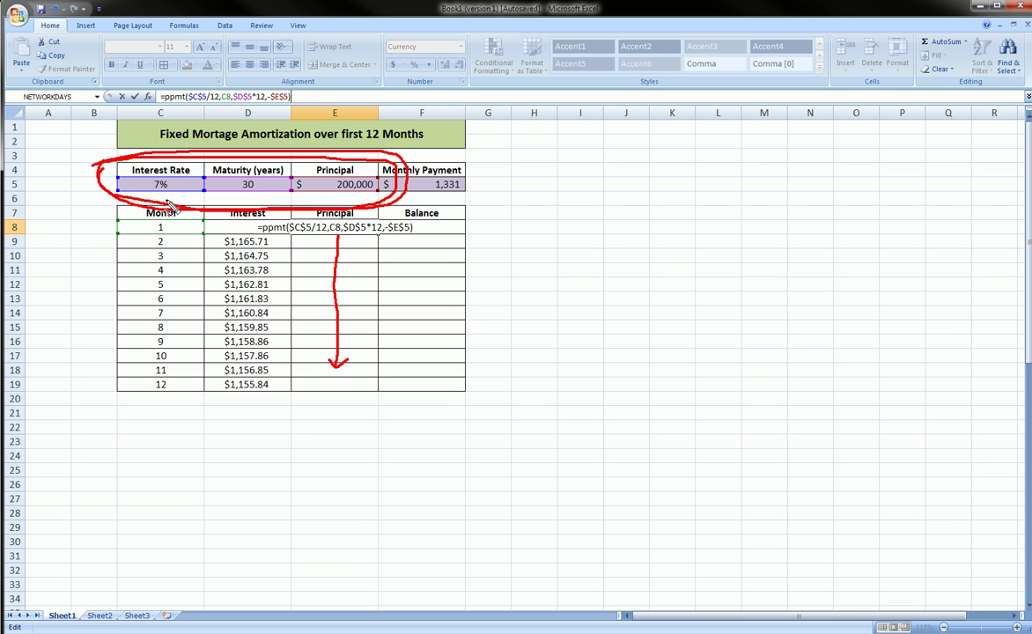
key("Escape")
key("Return")
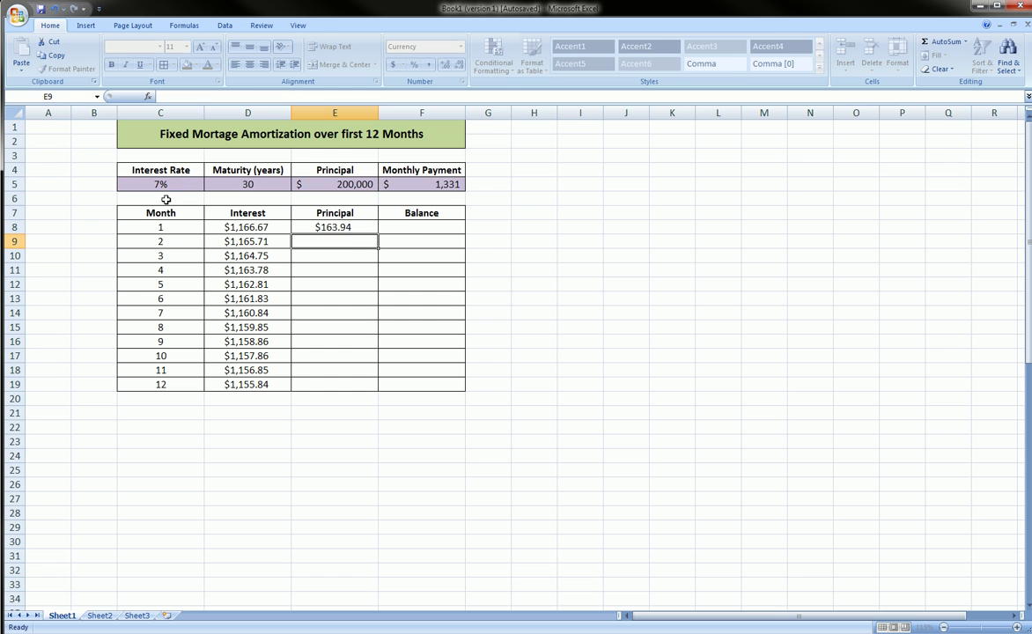
- Fill the PPMT formula from E8 down to E19 and check the principal values
left_click(346, 227)
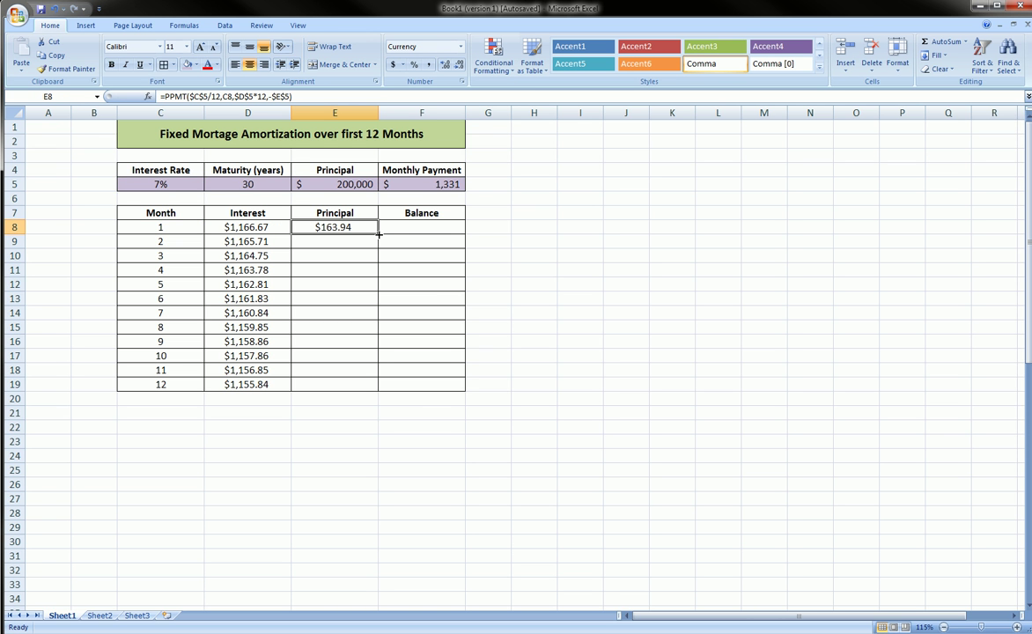
left_click_drag(379, 233, 373, 385)
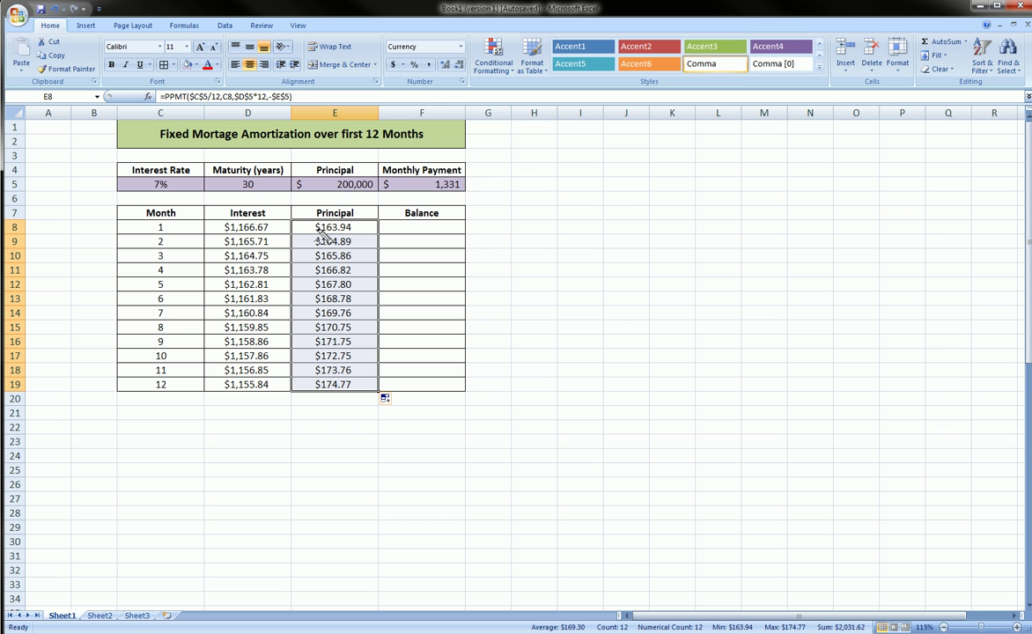
mouse_move(306, 231)
left_mouse_down()
mouse_move(339, 219)
mouse_move(310, 234)
left_mouse_up()
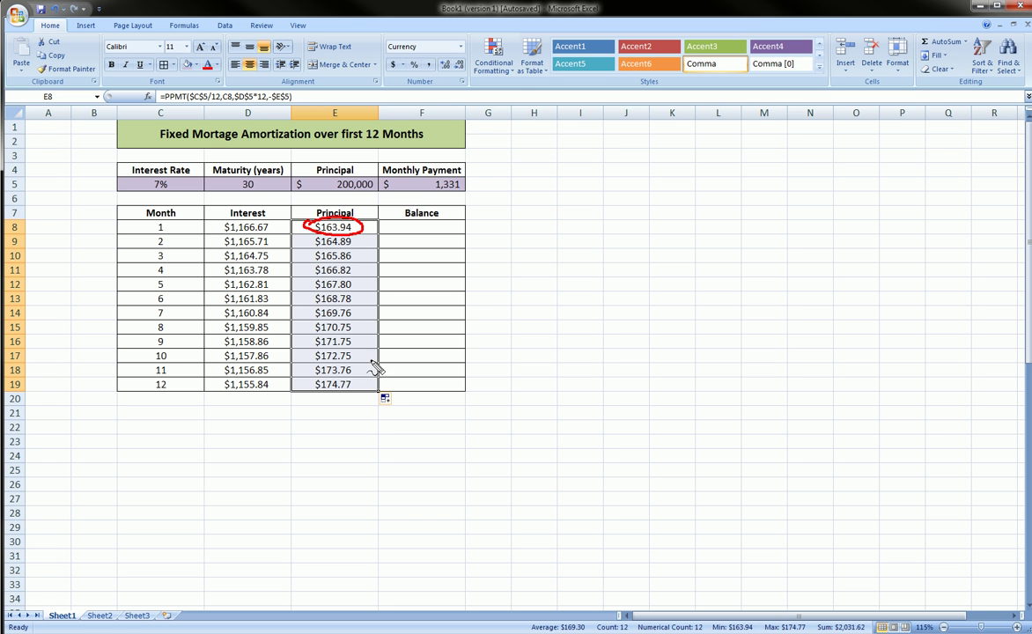
mouse_move(310, 377)
left_mouse_down()
mouse_move(347, 373)
mouse_move(327, 404)
mouse_move(353, 403)
left_mouse_up()
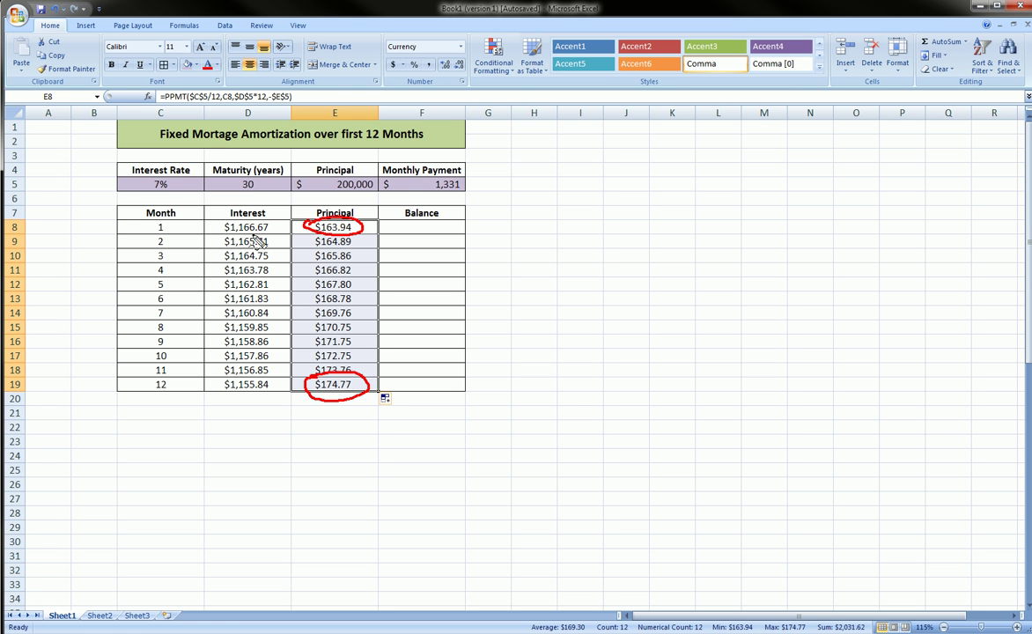
mouse_move(254, 235)
left_mouse_down()
mouse_move(249, 368)
mouse_move(260, 360)
left_mouse_up()
left_click_drag(310, 231, 343, 361)
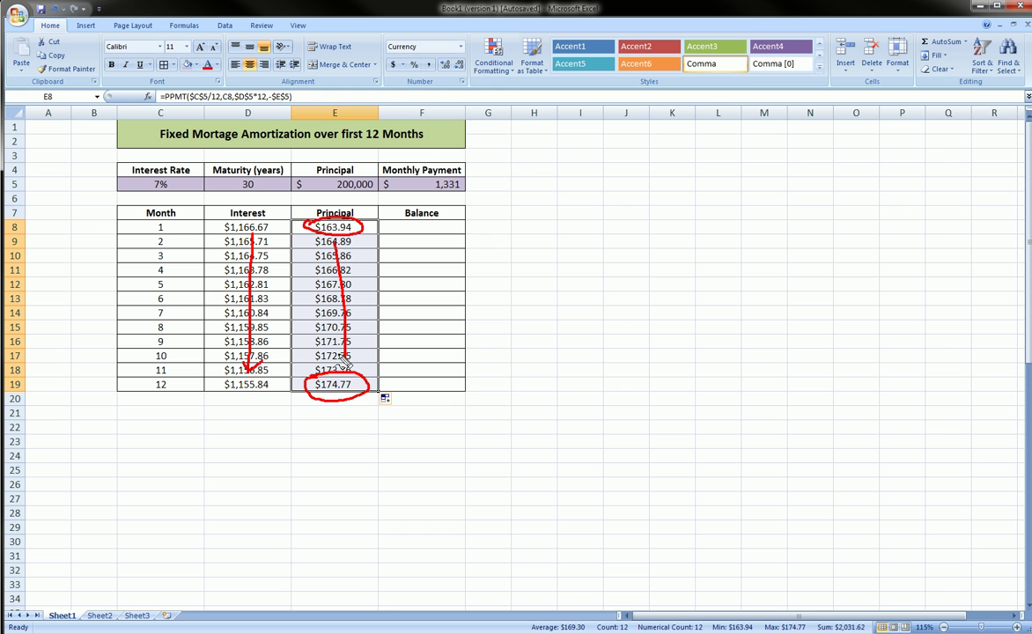
left_click_drag(306, 322, 333, 352)
key("Escape")
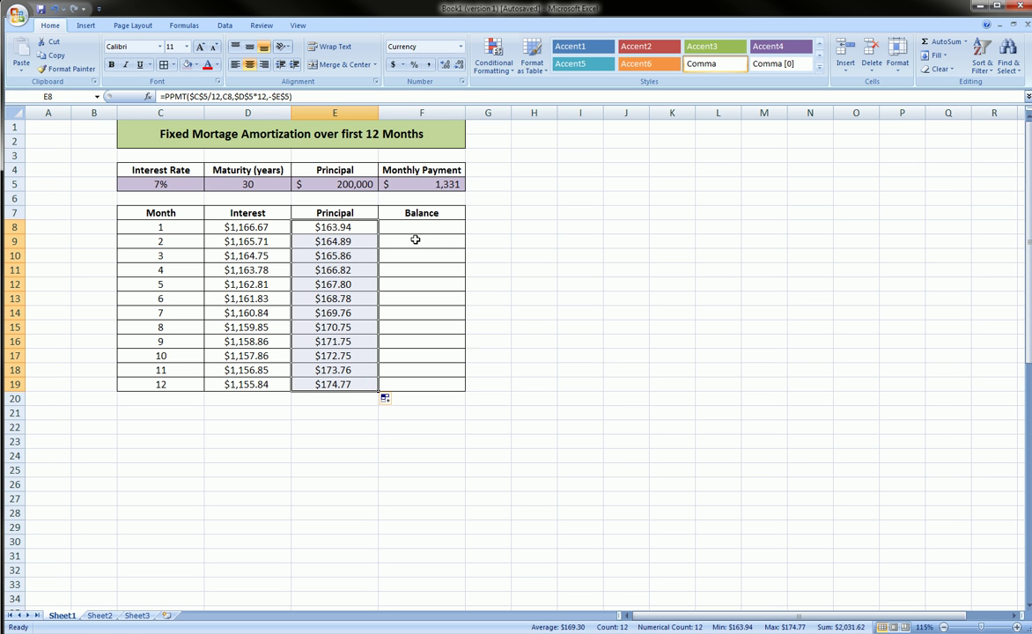
- Enter =E5-E8 in F8 so month 1's balance reads $199,836.06
left_click(419, 232)
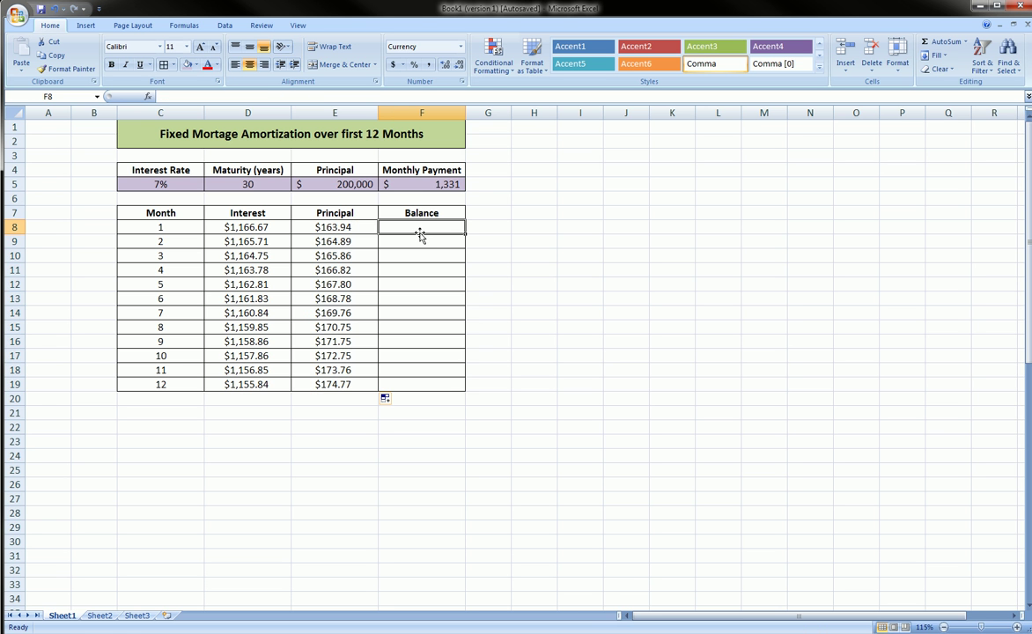
type("=")
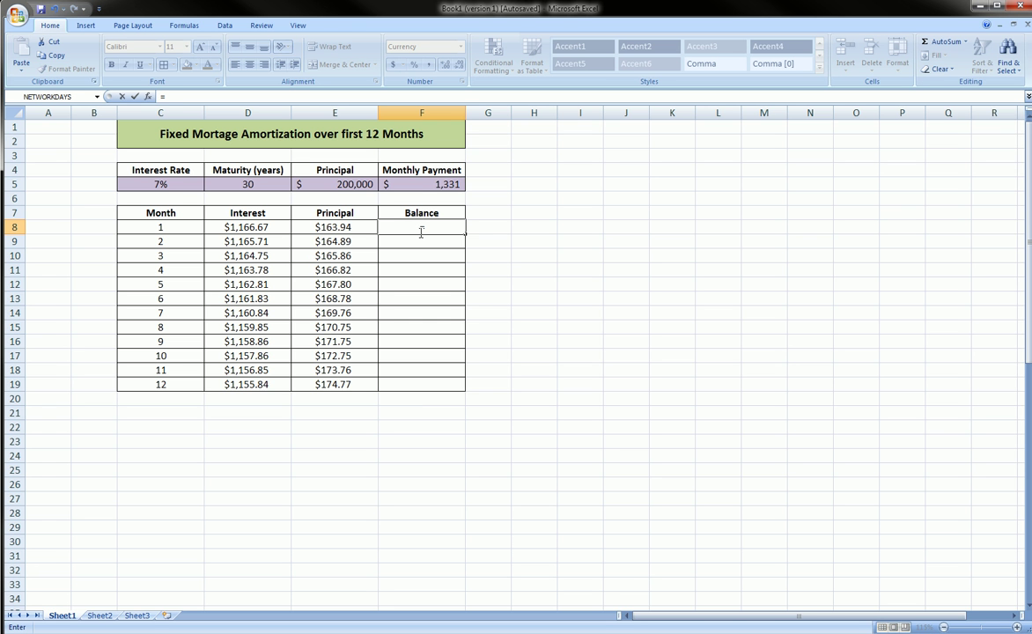
left_click(339, 182)
type("-")
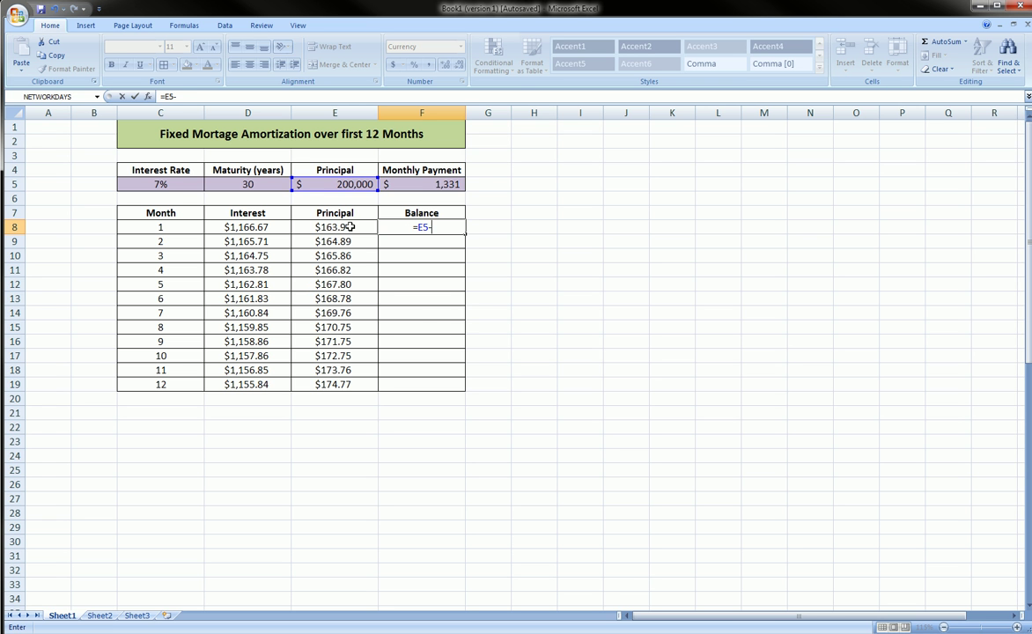
left_click(350, 226)
key("Return")
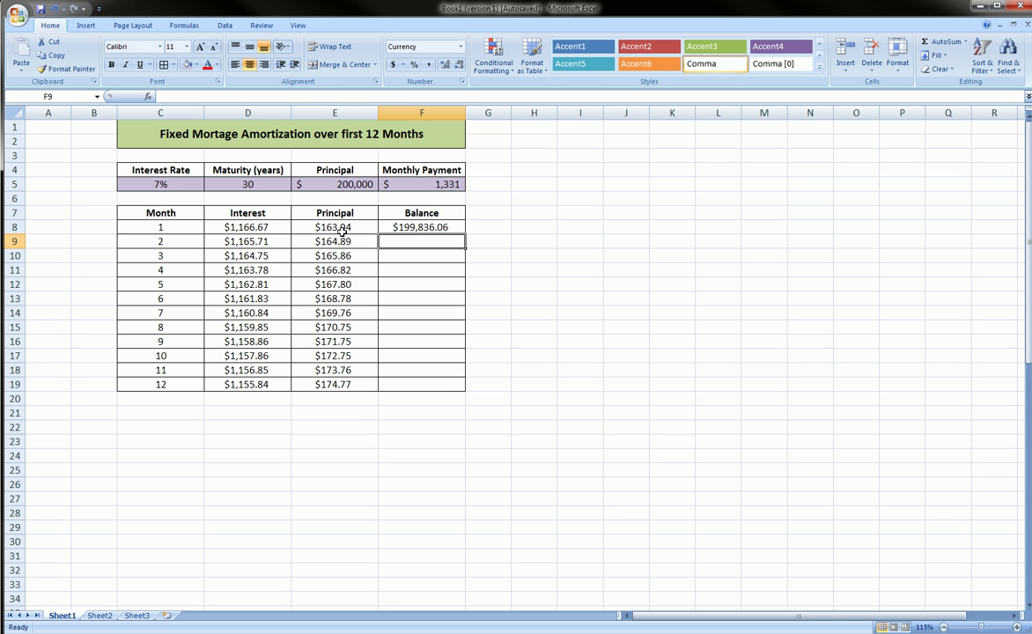
- Enter =F8-E9 in F9 and fill it down to F19, ending at $197,968.38
type("=")
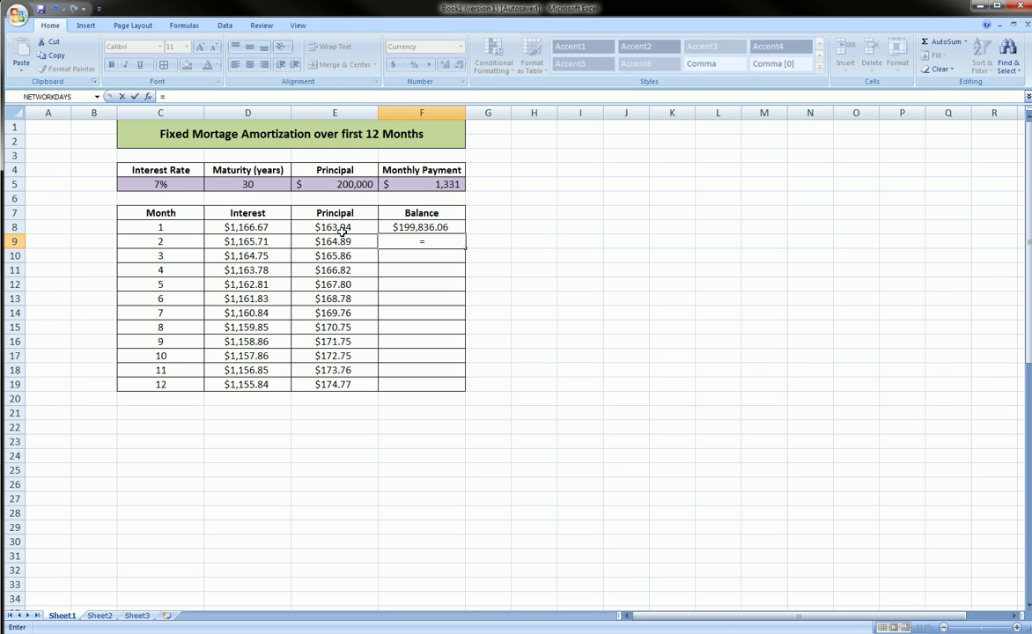
left_click(417, 227)
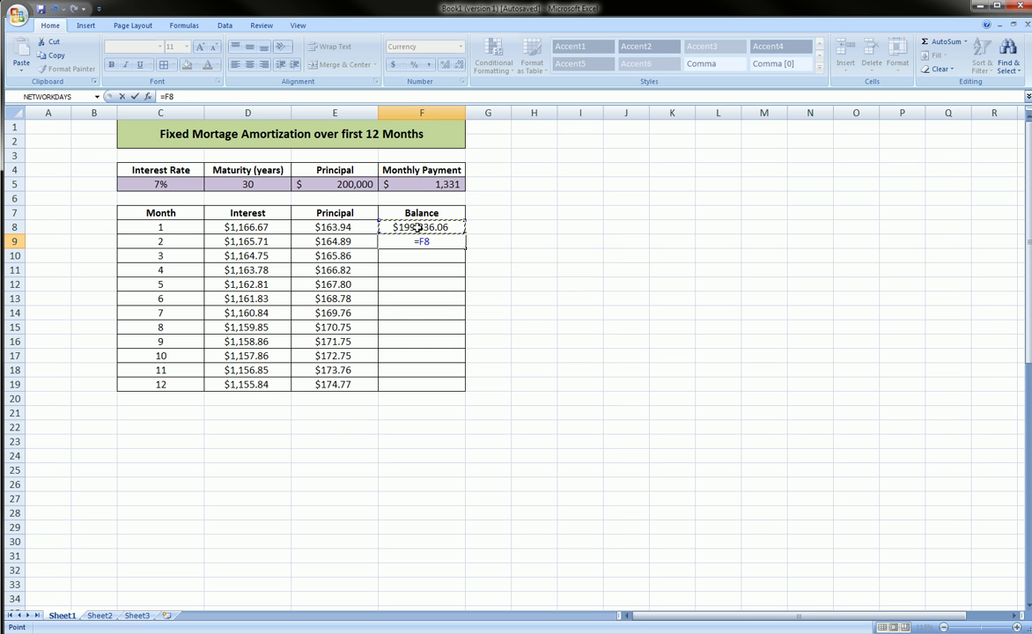
type("-")
left_click(347, 241)
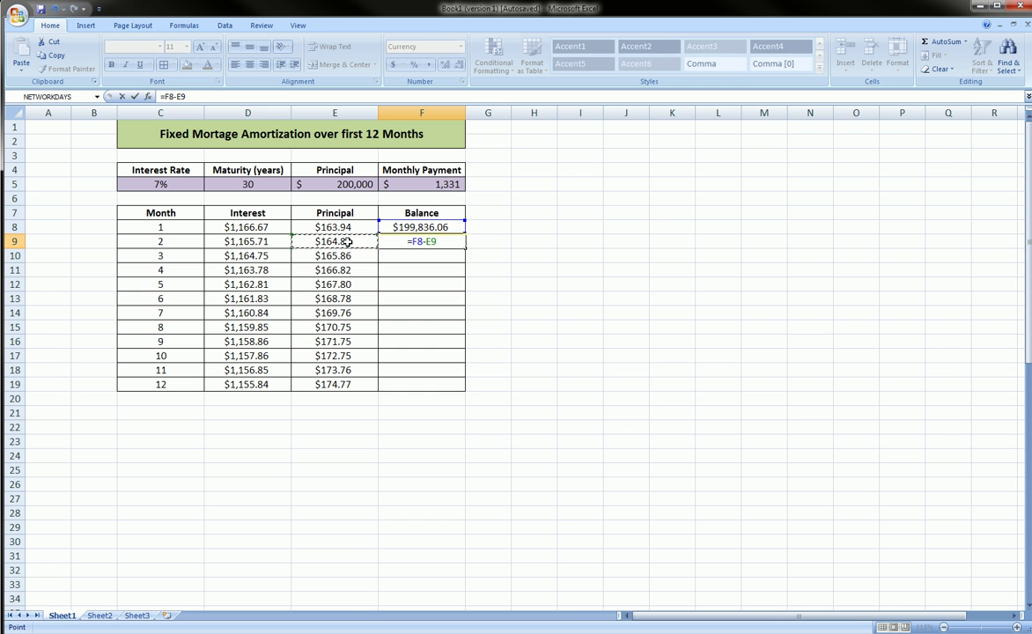
key("Return")
left_click(414, 243)
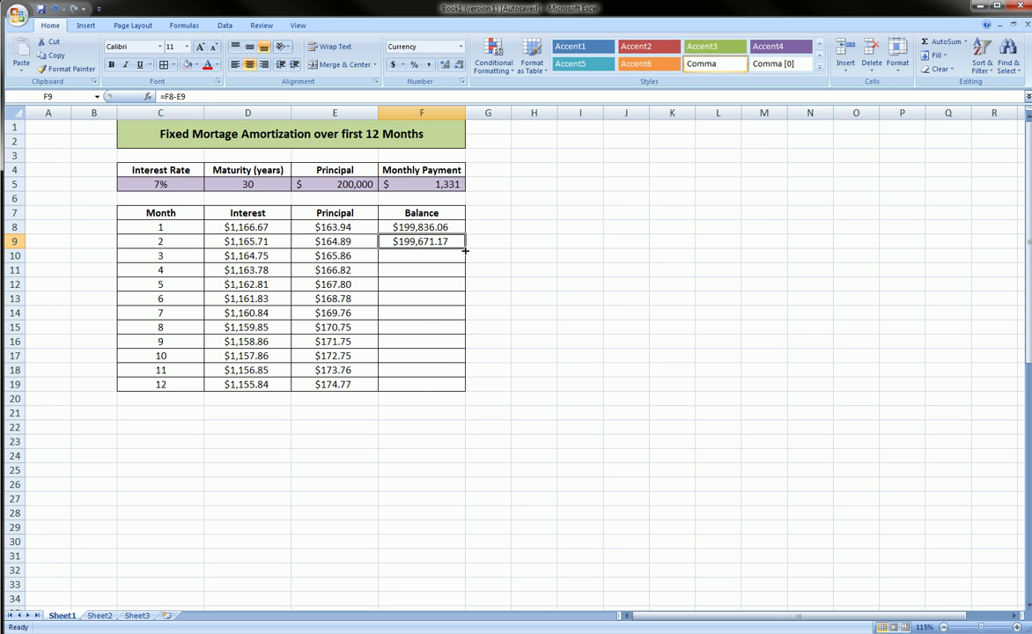
left_click_drag(465, 250, 461, 384)
left_click(382, 426)
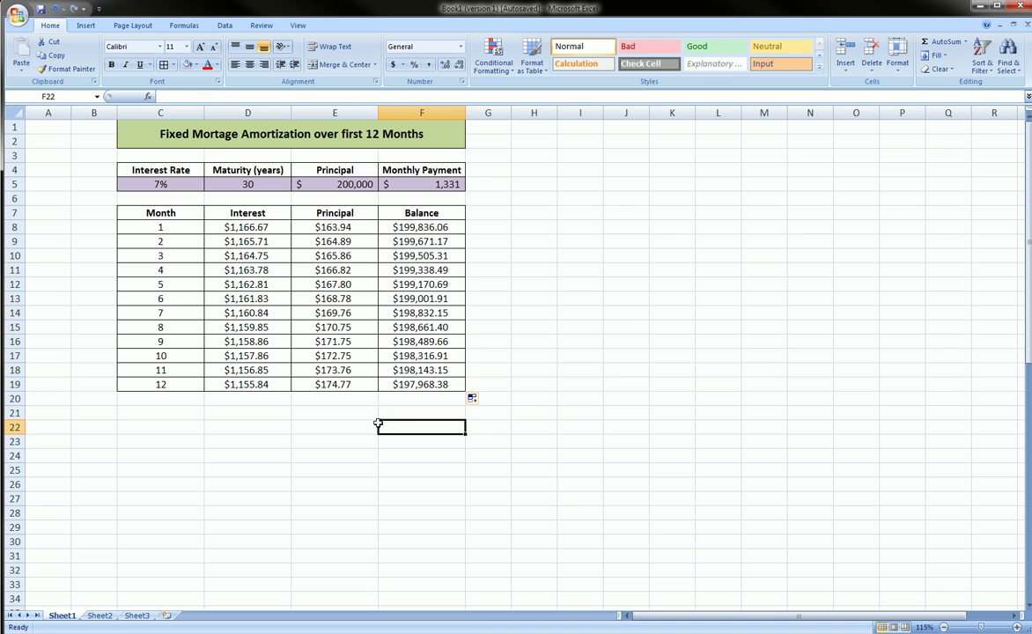
left_click(421, 386)
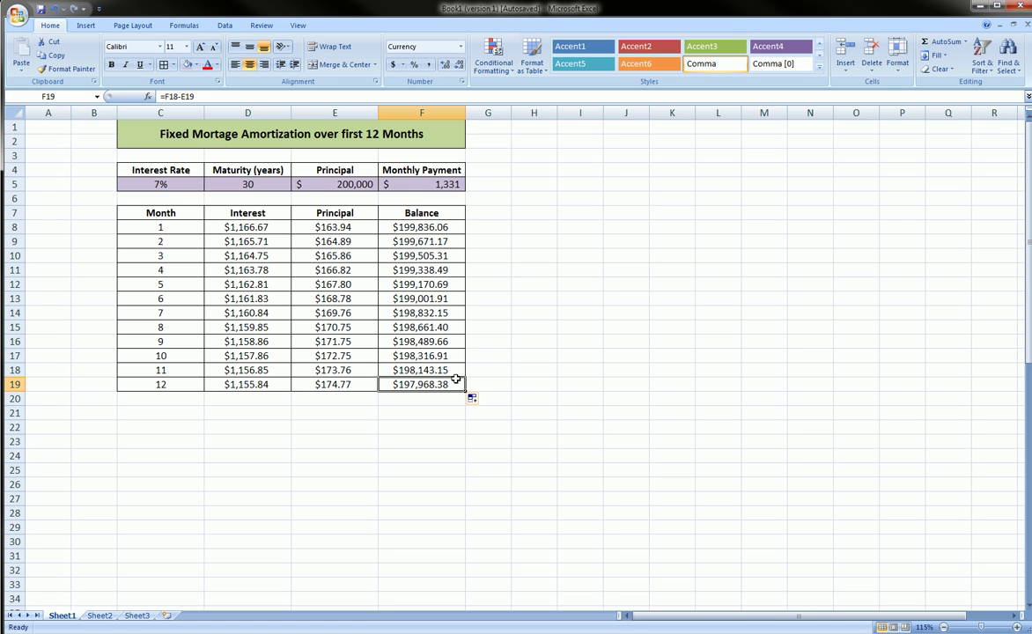
- Select month 7's interest and principal (D14:E14) to check their status-bar Sum against the payment
left_click(403, 415)
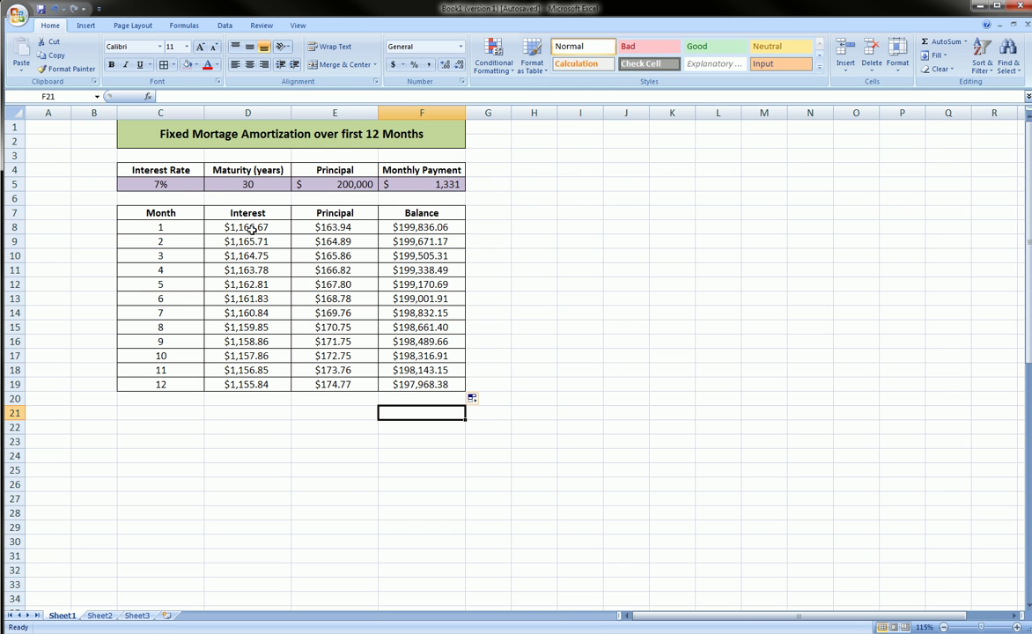
mouse_move(218, 212)
left_mouse_down()
mouse_move(287, 212)
mouse_move(352, 234)
mouse_move(216, 234)
mouse_move(204, 212)
mouse_move(347, 254)
mouse_move(244, 274)
mouse_move(222, 259)
mouse_move(234, 289)
mouse_move(361, 314)
mouse_move(226, 304)
left_mouse_up()
left_click_drag(367, 227, 425, 190)
mouse_move(364, 256)
left_mouse_down()
mouse_move(429, 201)
mouse_move(402, 187)
left_mouse_up()
left_click_drag(370, 293, 440, 200)
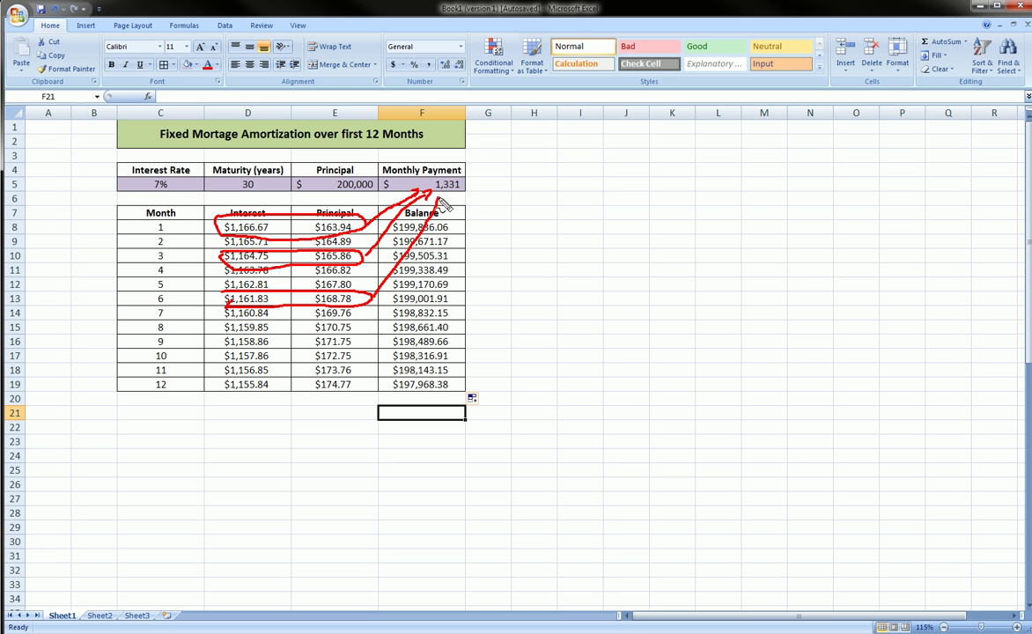
key("Escape")
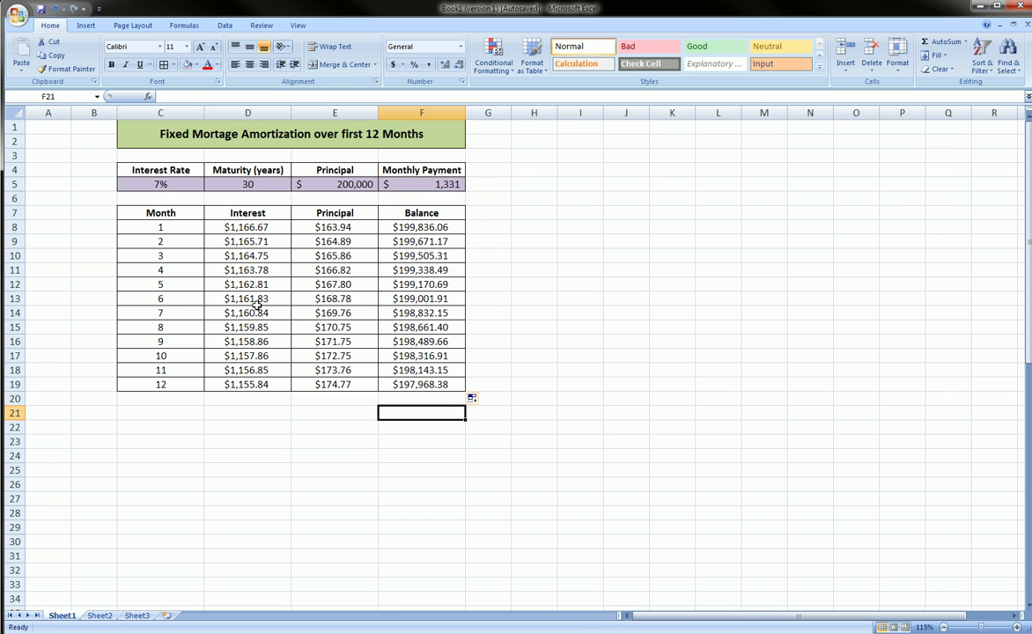
left_click_drag(236, 315, 335, 315)
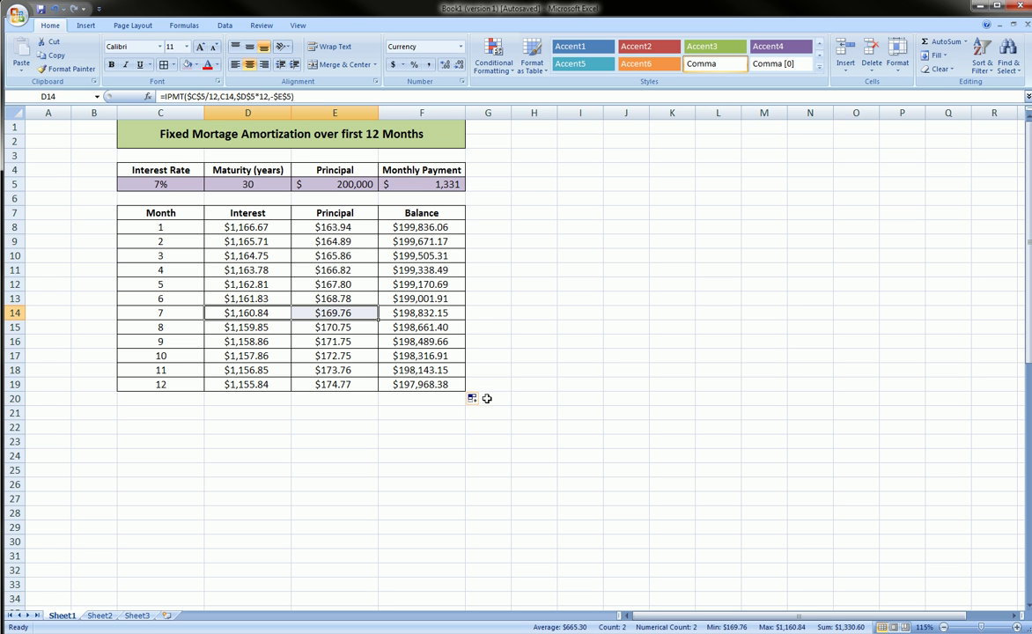
mouse_move(809, 612)
left_mouse_down()
mouse_move(870, 623)
mouse_move(836, 632)
mouse_move(808, 614)
left_mouse_up()
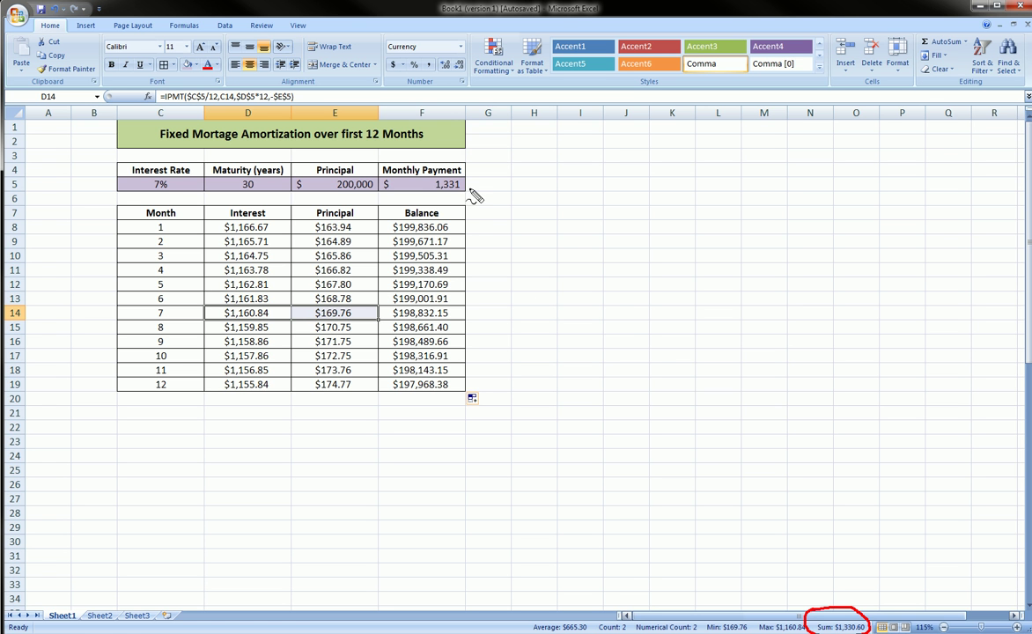
mouse_move(468, 188)
left_mouse_down()
mouse_move(698, 426)
mouse_move(827, 588)
left_mouse_up()
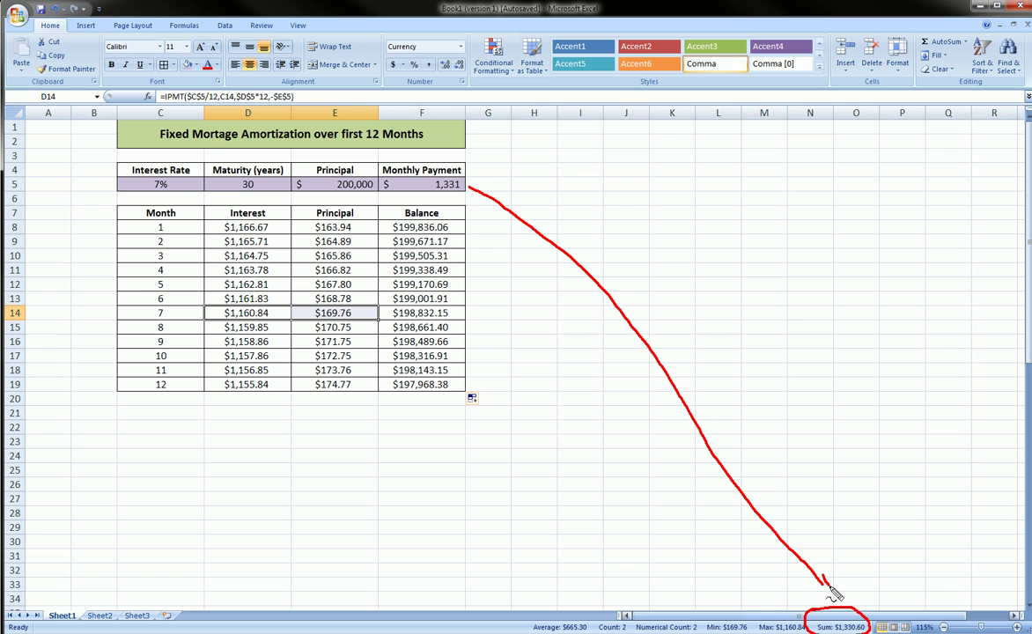
key("Escape")
- Increase F5's decimals twice so the monthly payment shows 1,330.60
left_click(435, 184)
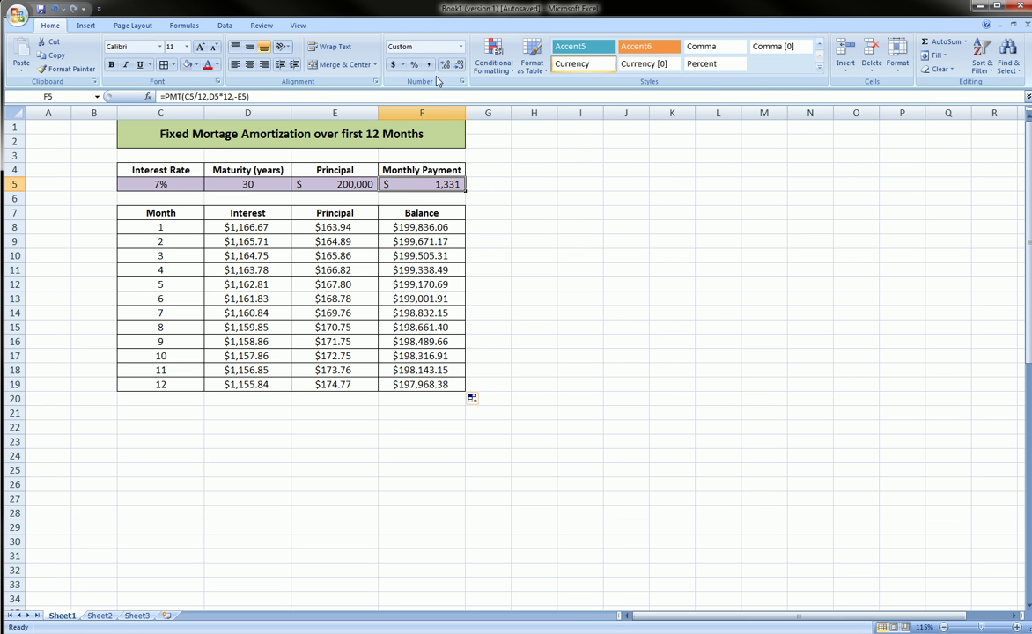
left_click(445, 65)
left_click(445, 65)
mouse_move(421, 174)
left_mouse_down()
mouse_move(474, 175)
mouse_move(438, 189)
mouse_move(748, 426)
left_mouse_up()
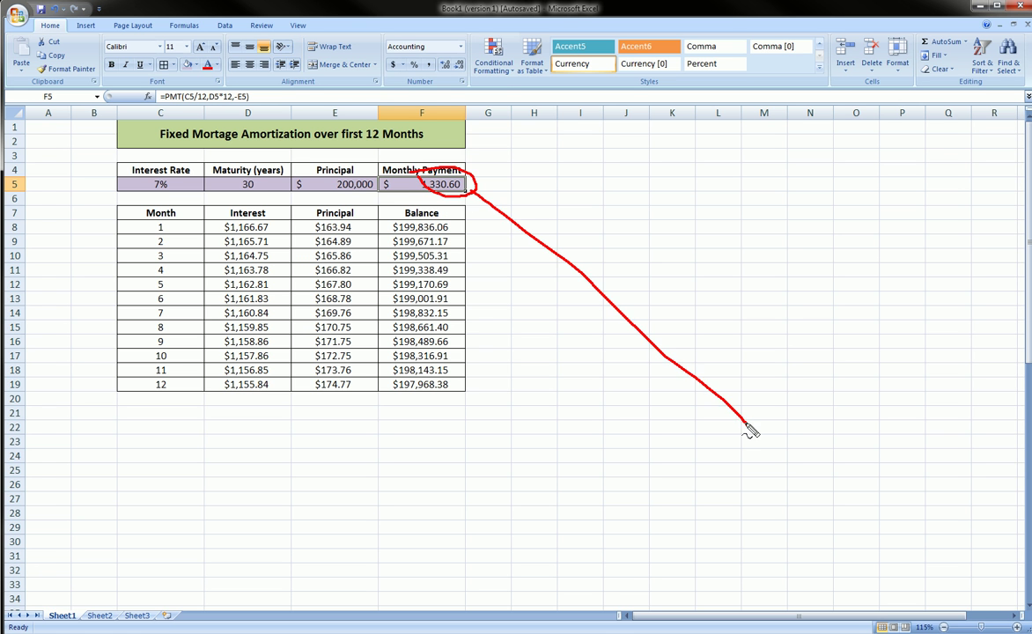
key("Escape")
left_click(339, 425)
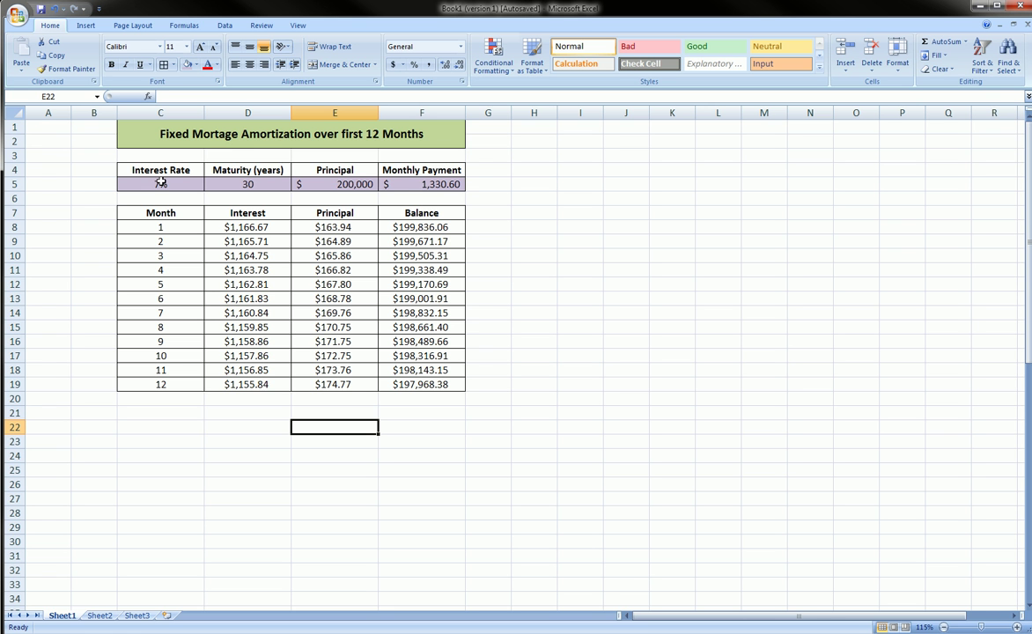
- Enter 5 in C5, 5 in D5 and 235000 in E5, recalculating the payment to $4,434.74
mouse_move(120, 162)
left_mouse_down()
mouse_move(461, 155)
mouse_move(459, 204)
mouse_move(224, 220)
mouse_move(108, 198)
mouse_move(119, 163)
left_mouse_up()
key("Escape")
left_click(175, 185)
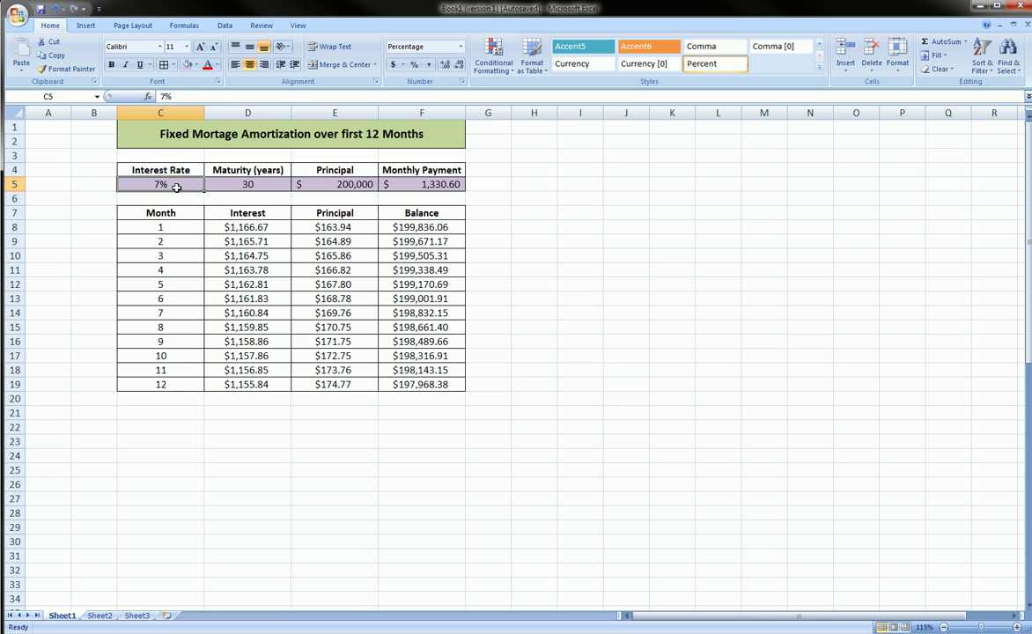
type("5")
key("Return")
left_click(248, 184)
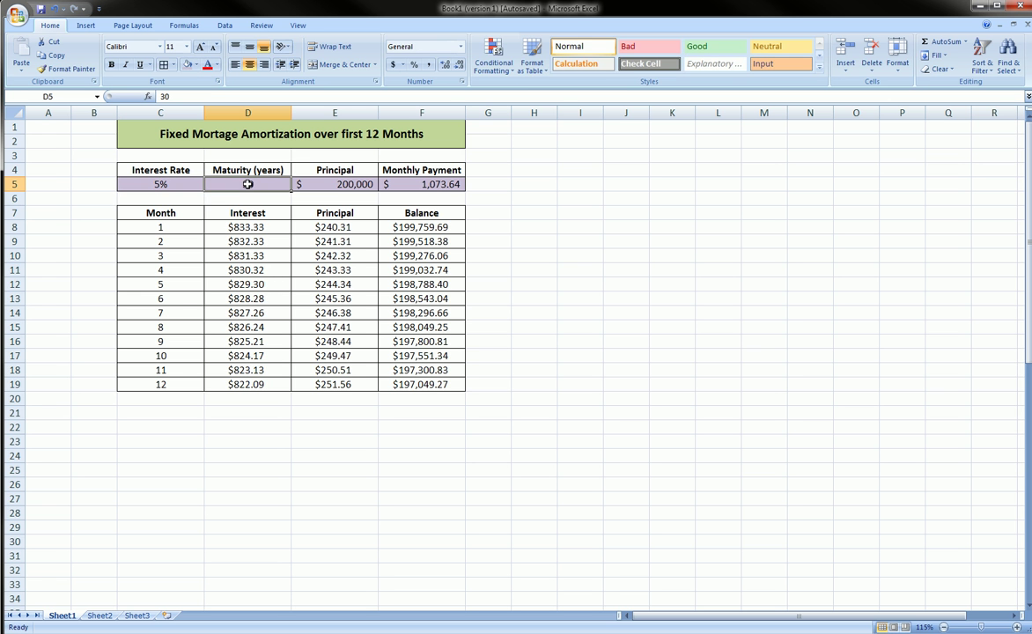
type("5")
key("Return")
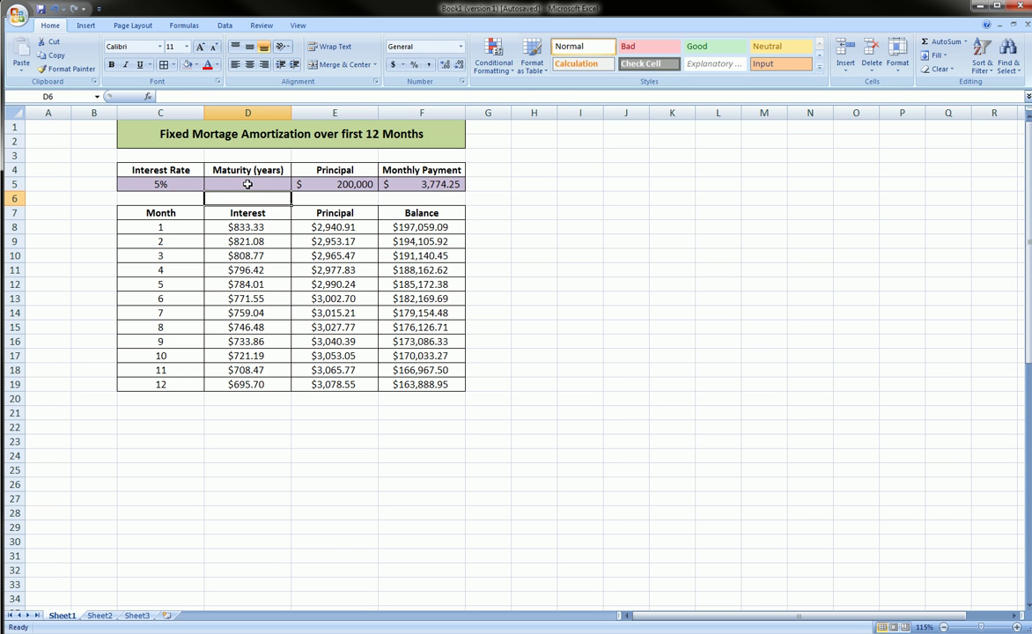
left_click(335, 182)
type("2")
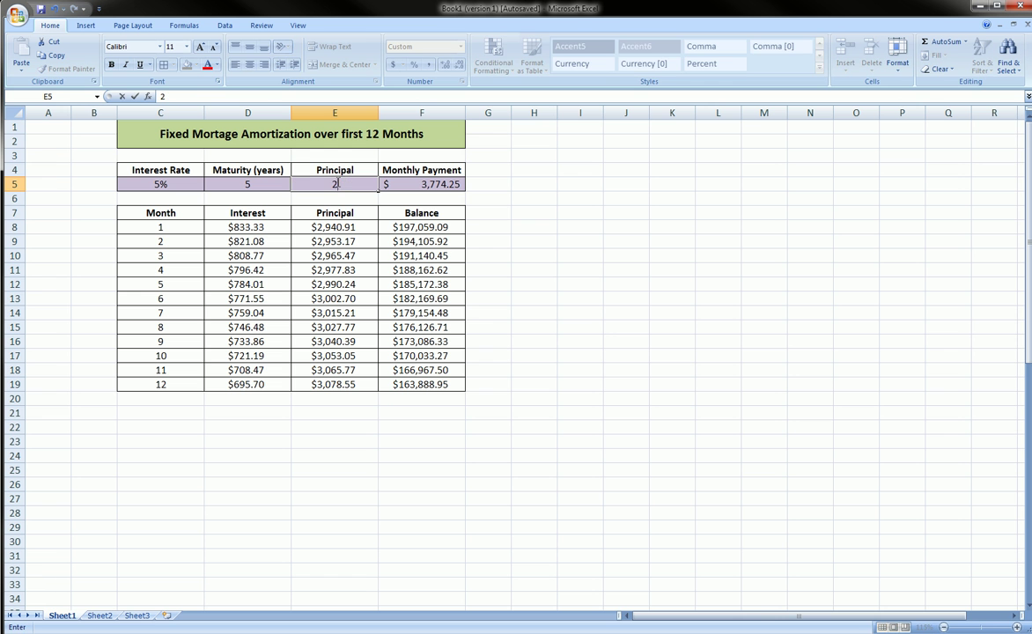
type("35000")
key("Return")
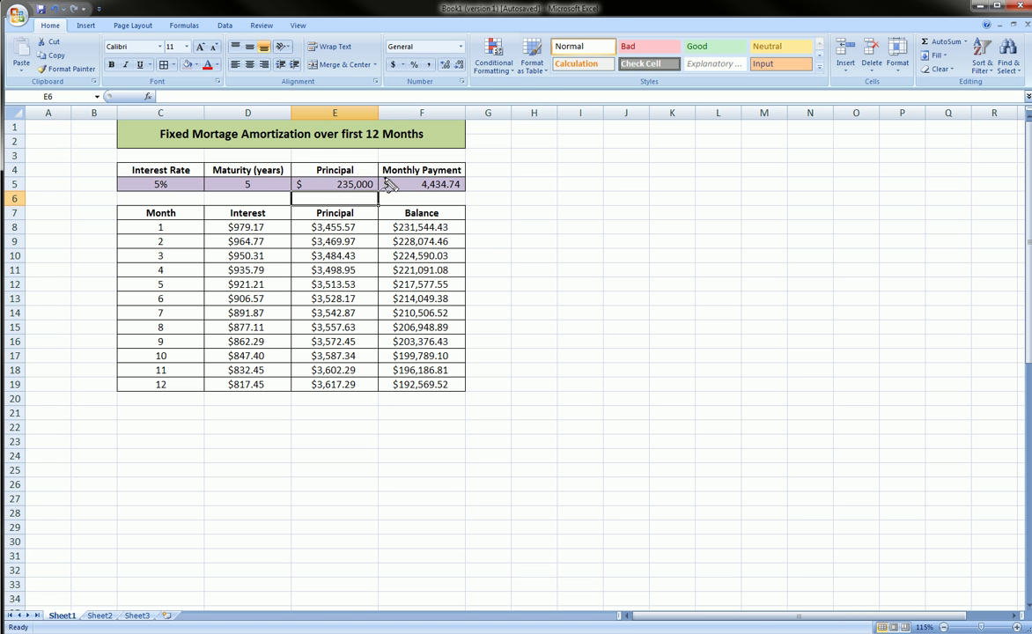
mouse_move(384, 172)
left_mouse_down()
mouse_move(414, 160)
mouse_move(454, 205)
mouse_move(388, 176)
left_mouse_up()
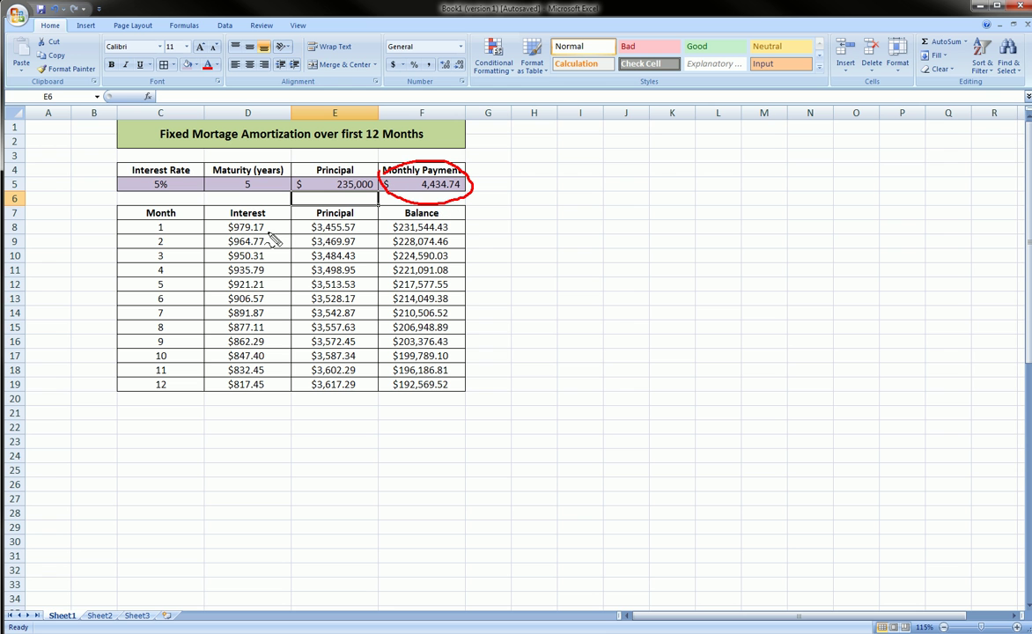
mouse_move(213, 212)
left_mouse_down()
mouse_move(283, 202)
mouse_move(360, 217)
mouse_move(236, 227)
mouse_move(213, 213)
left_mouse_up()
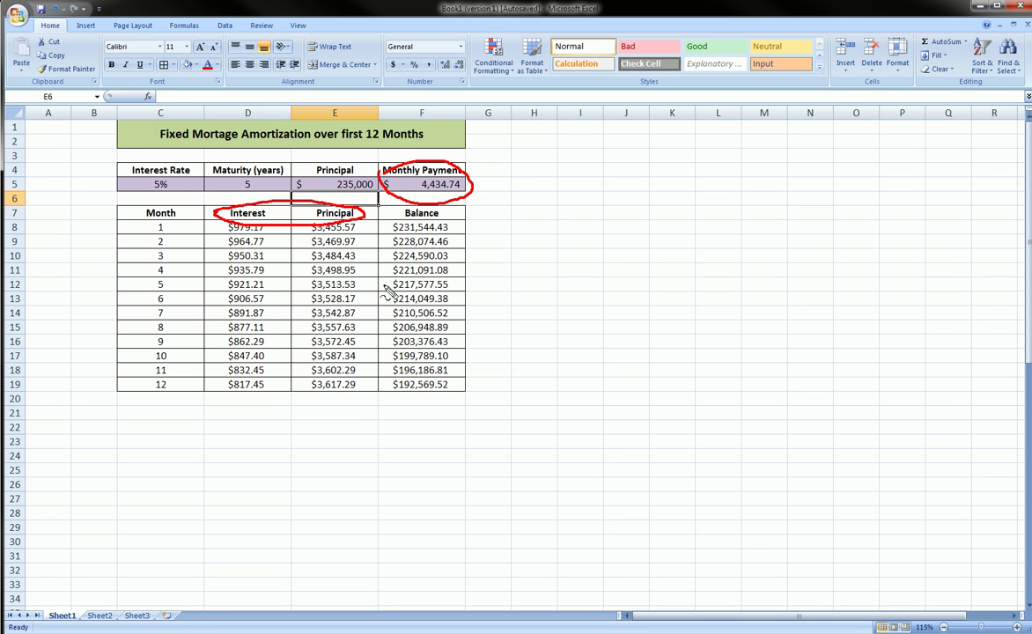
mouse_move(427, 209)
left_mouse_down()
mouse_move(387, 216)
mouse_move(447, 236)
mouse_move(456, 223)
mouse_move(470, 291)
mouse_move(468, 373)
mouse_move(474, 366)
left_mouse_up()
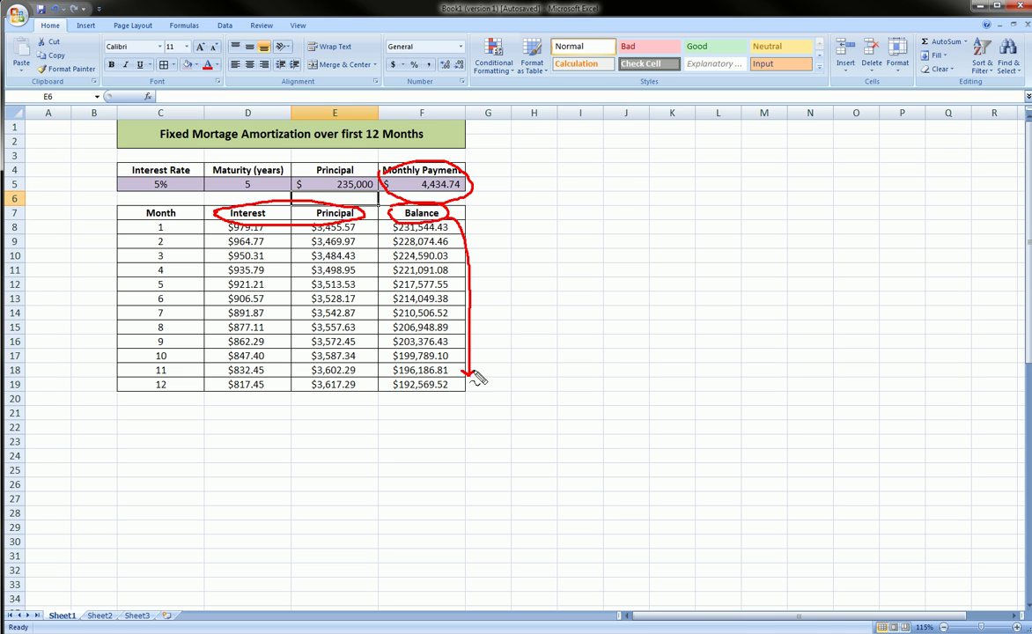
- Fill month numbers, interest, principal and balance formulas down to row 32 (month 25)
key("Escape")
left_click(173, 388)
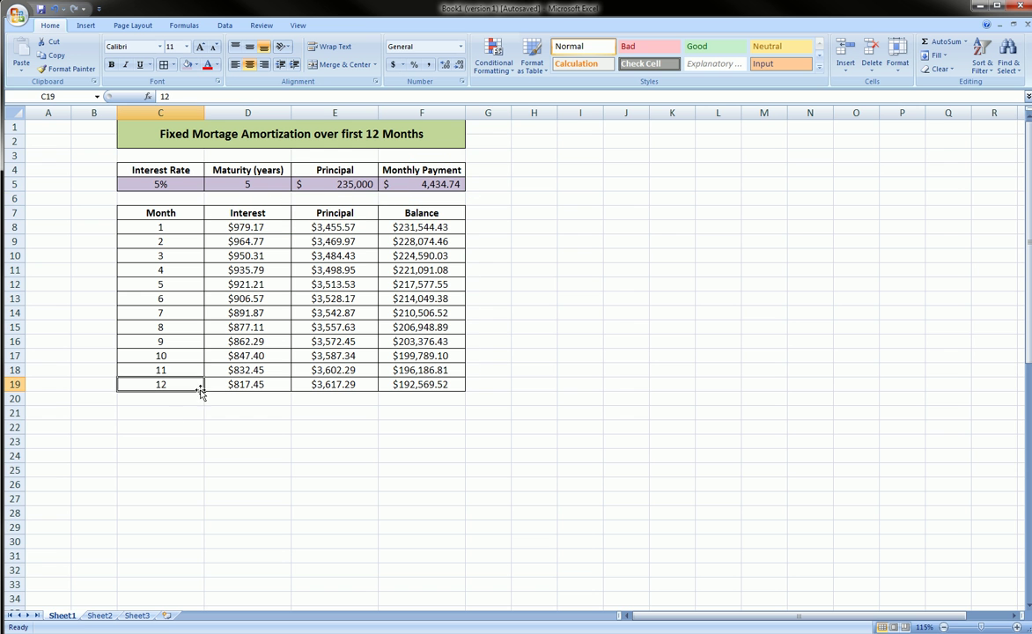
left_click_drag(205, 392, 203, 574)
left_click(260, 384)
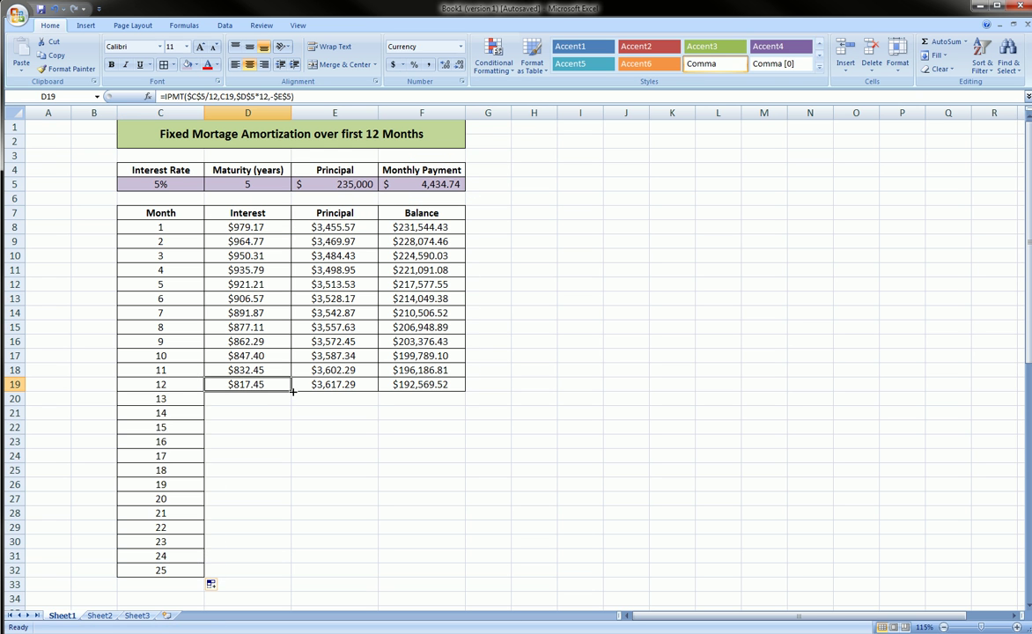
left_click_drag(291, 391, 284, 580)
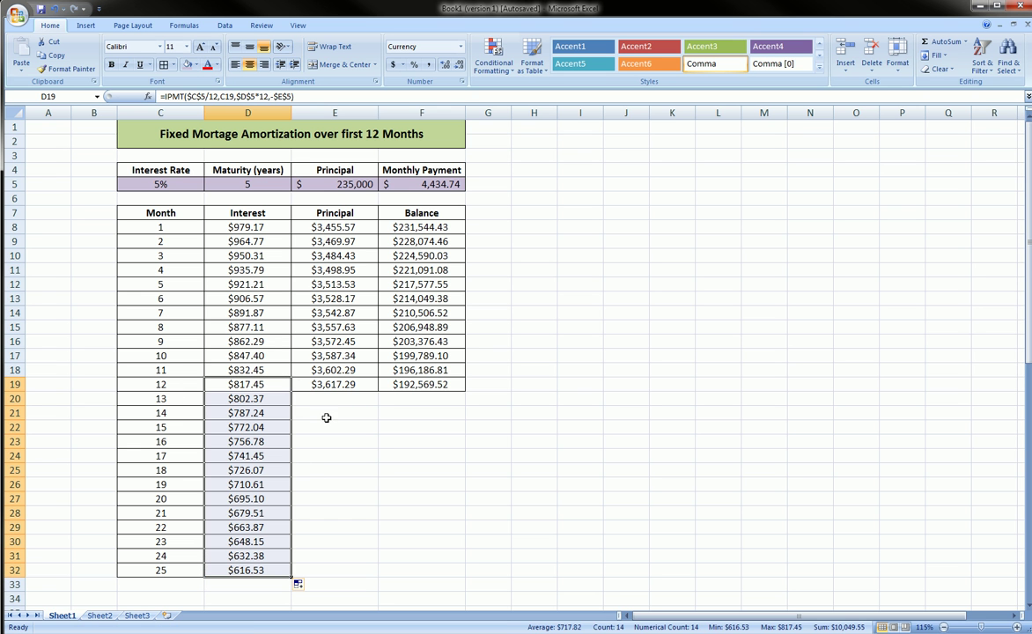
left_click_drag(264, 384, 457, 576)
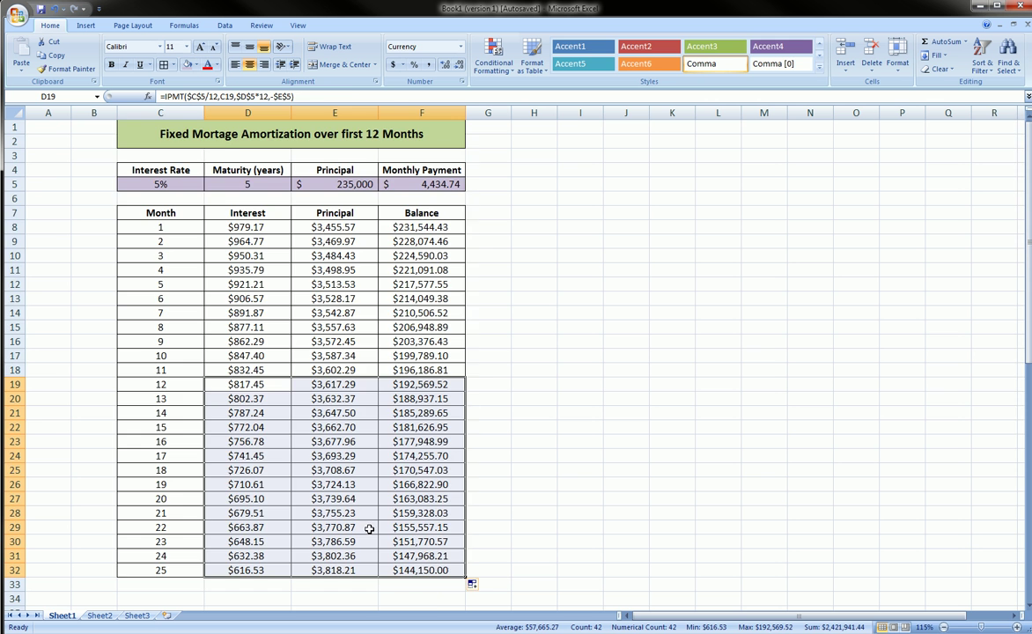
- Enter 0 in F34, below the Balance column
scroll(334, 481, "down", 4)
left_click(176, 404)
scroll(176, 407, "up", 4)
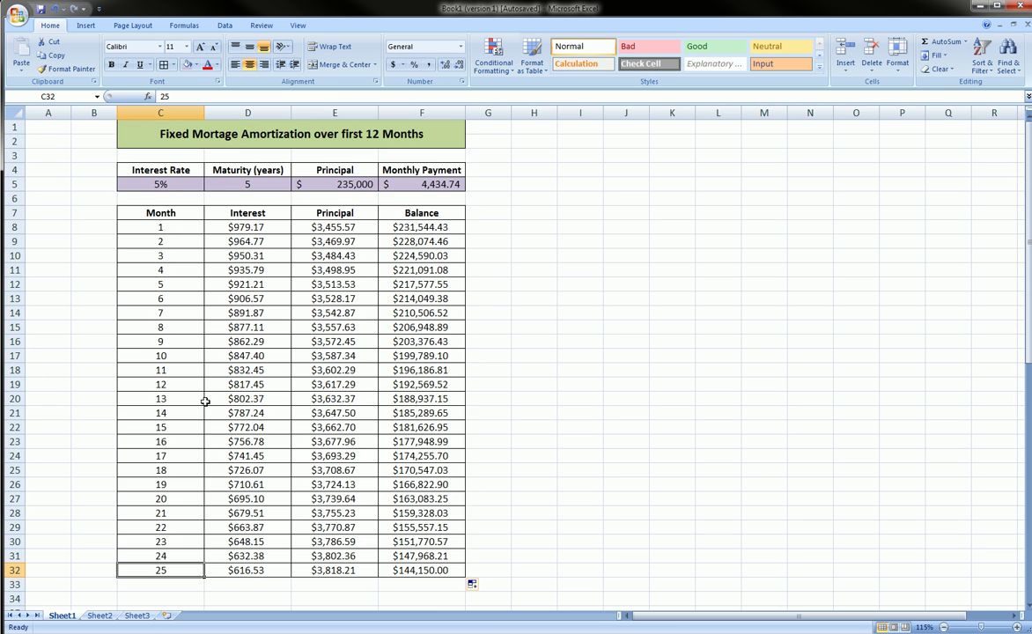
scroll(198, 398, "down", 7)
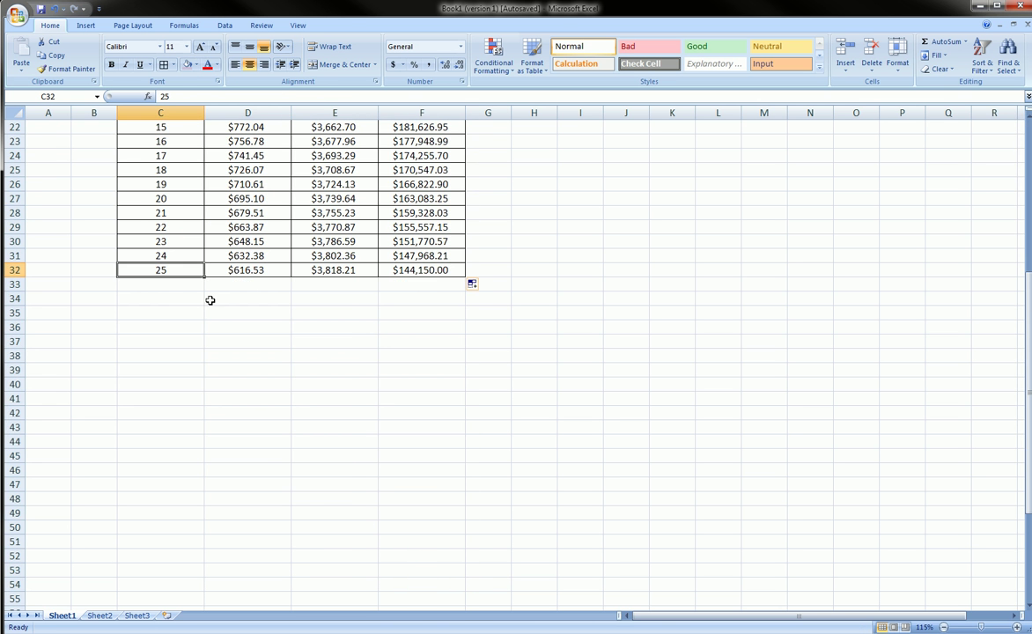
scroll(210, 304, "up", 7)
scroll(261, 341, "down", 2)
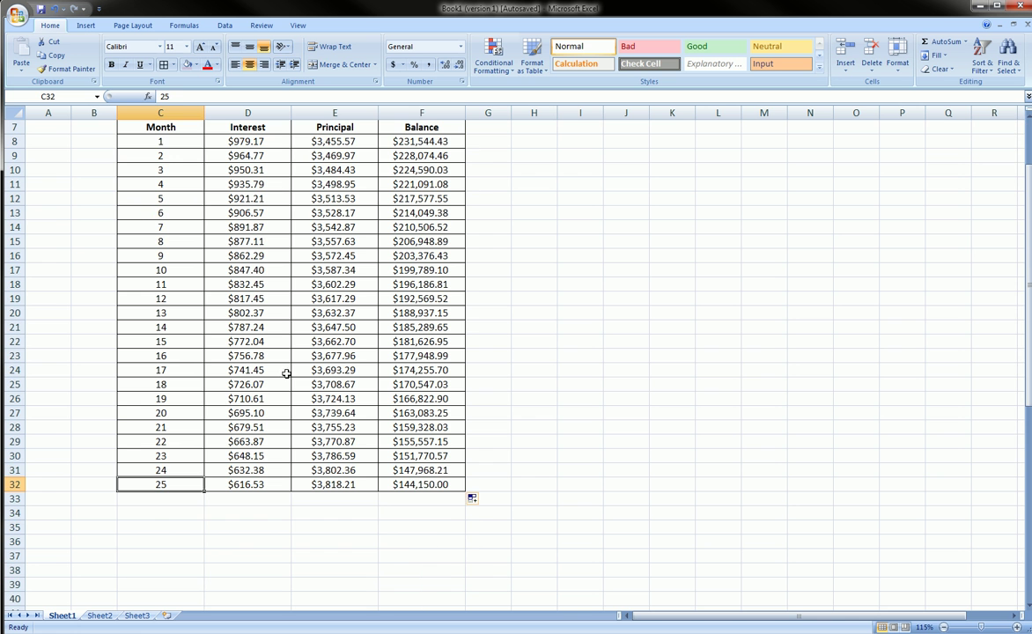
left_click(450, 499)
key("Down")
type("0")
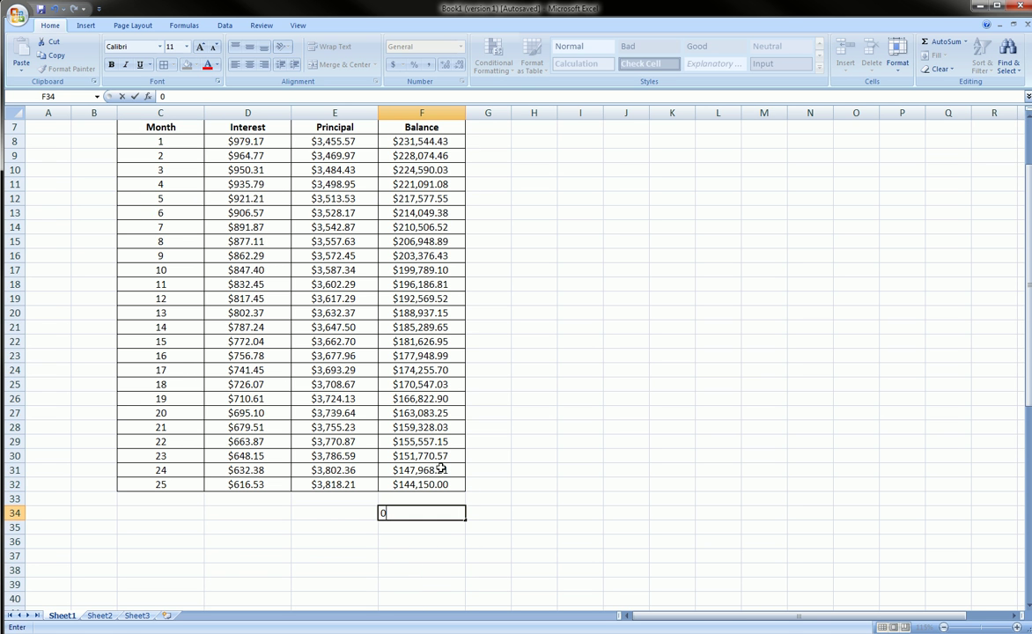
left_click(455, 528)
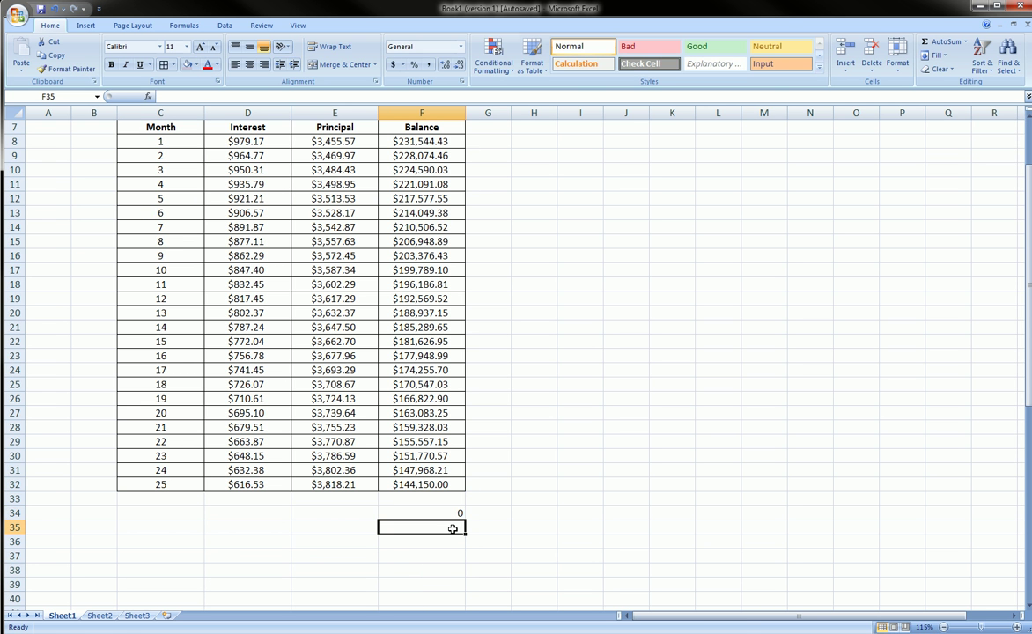
mouse_move(414, 498)
left_mouse_down()
mouse_move(462, 496)
mouse_move(440, 533)
mouse_move(411, 504)
left_mouse_up()
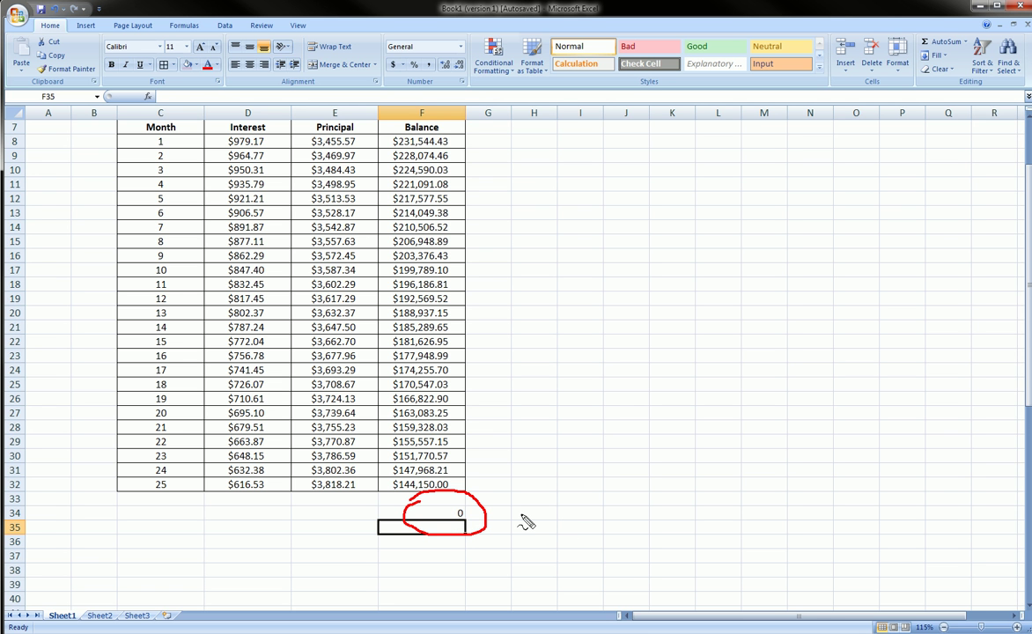
key("Escape")
scroll(495, 520, "up", 2)
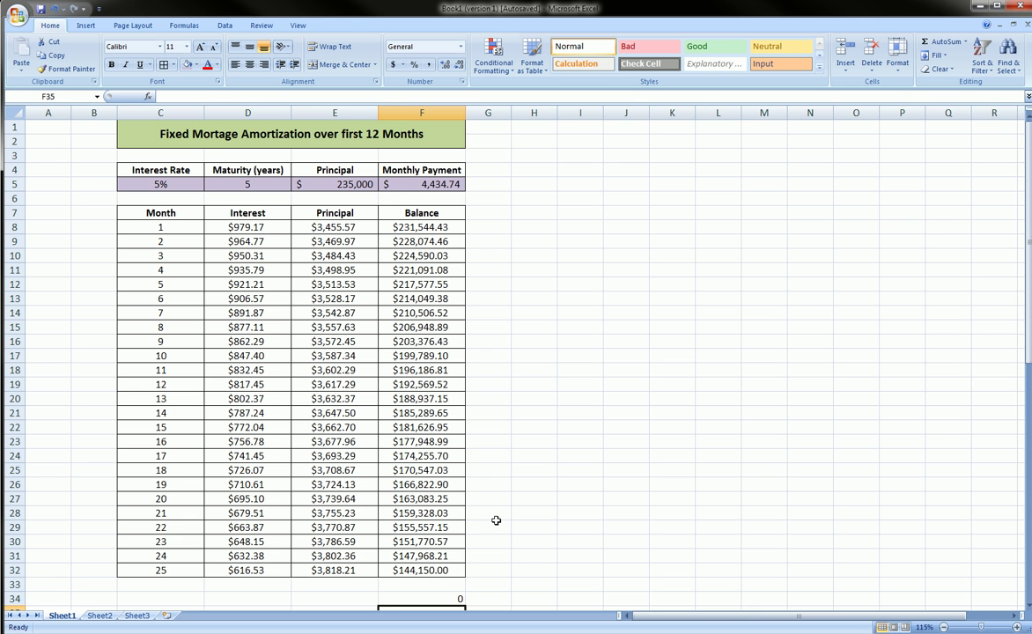